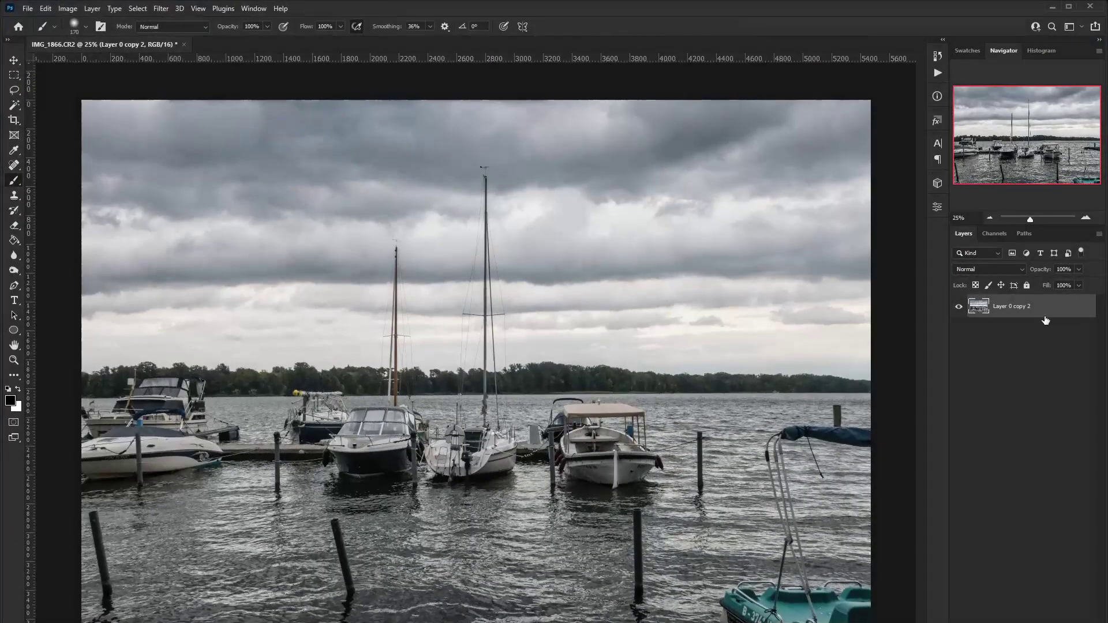
- Duplicate the harbor photo layer as Layer 0 copy 3 and convert it to a smart object
drag(1056, 311, 1033, 621)
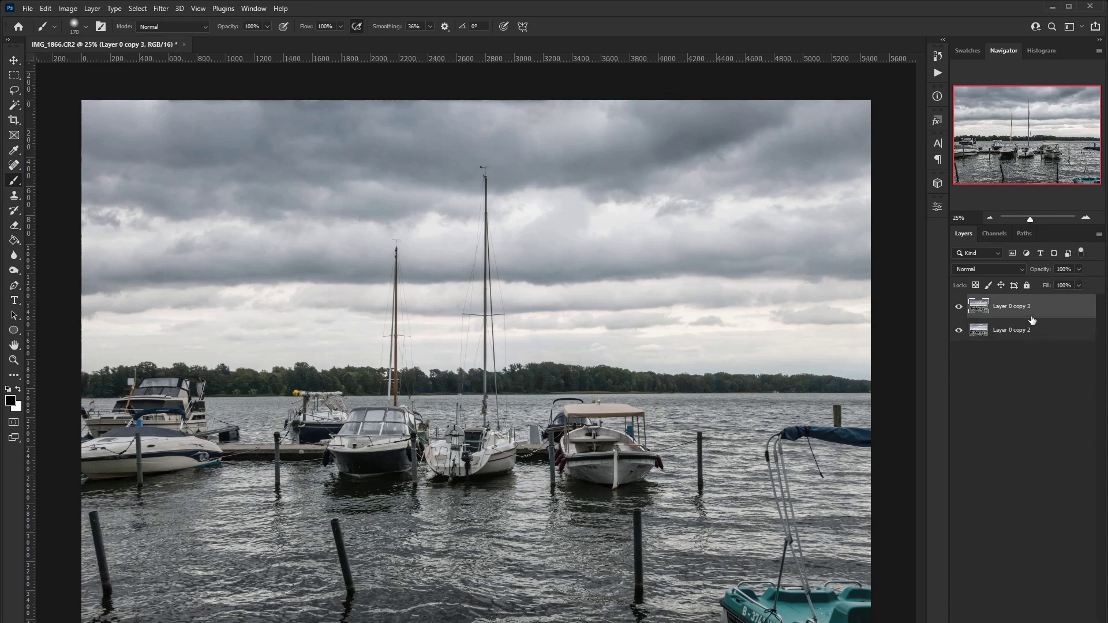
right_click(1028, 308)
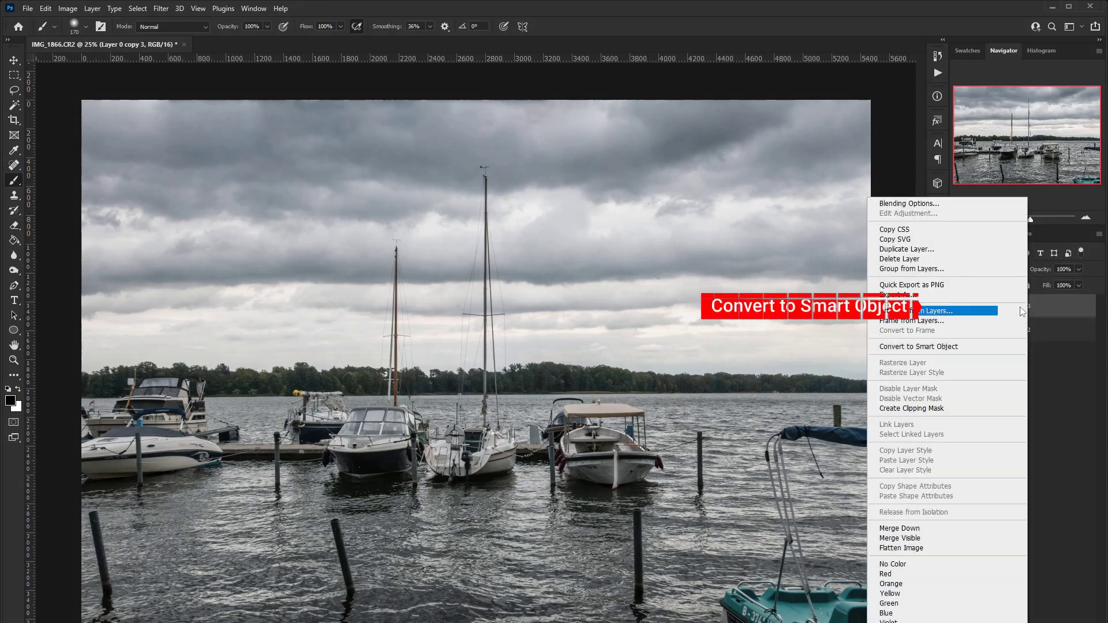
click(939, 348)
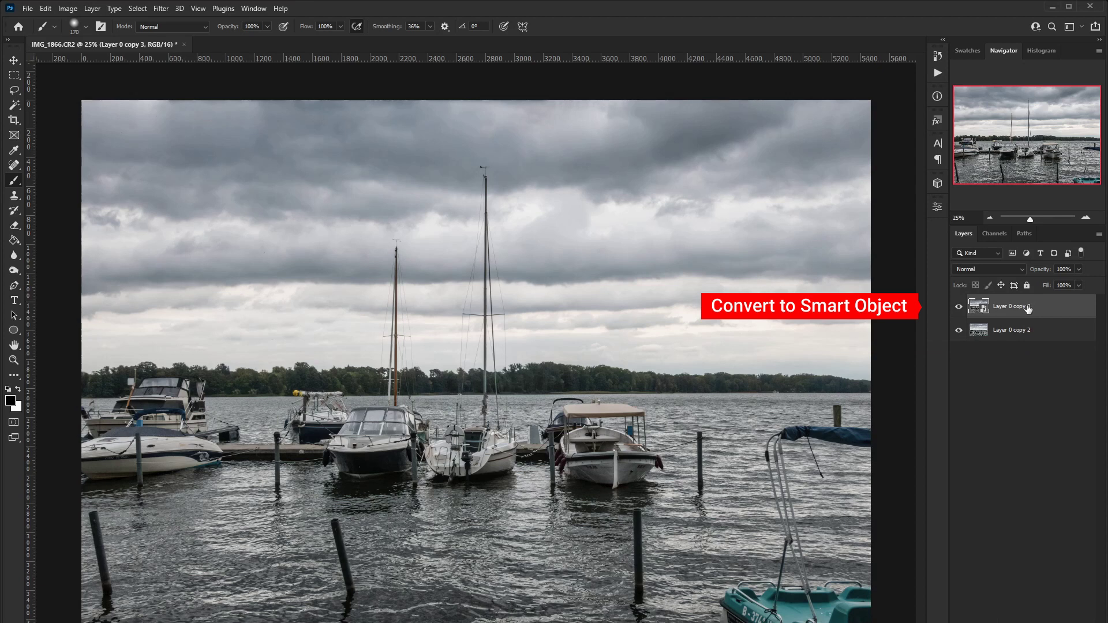
click(161, 8)
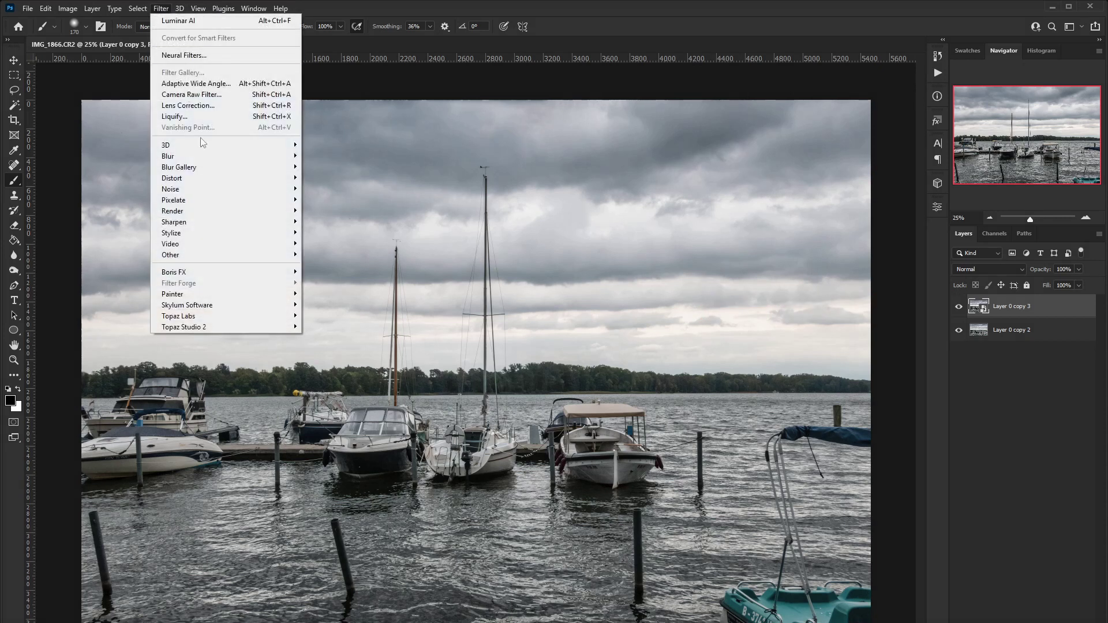
mouse_move(174, 272)
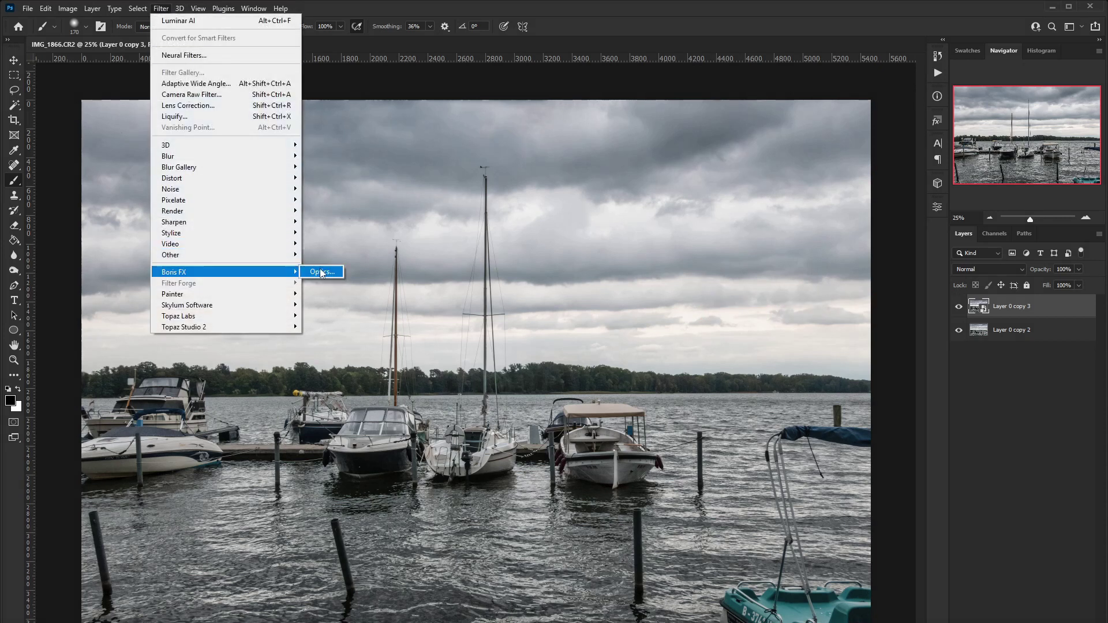
- Launch Boris FX Optics on the smart object and show the Diffusion/Blurs filters
click(321, 272)
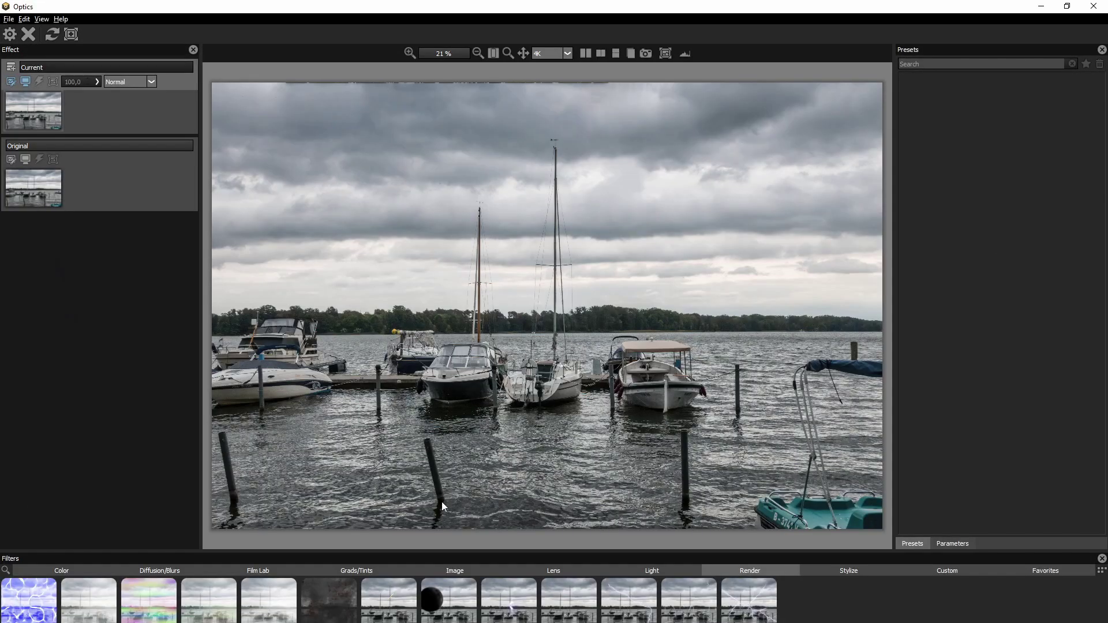
click(156, 573)
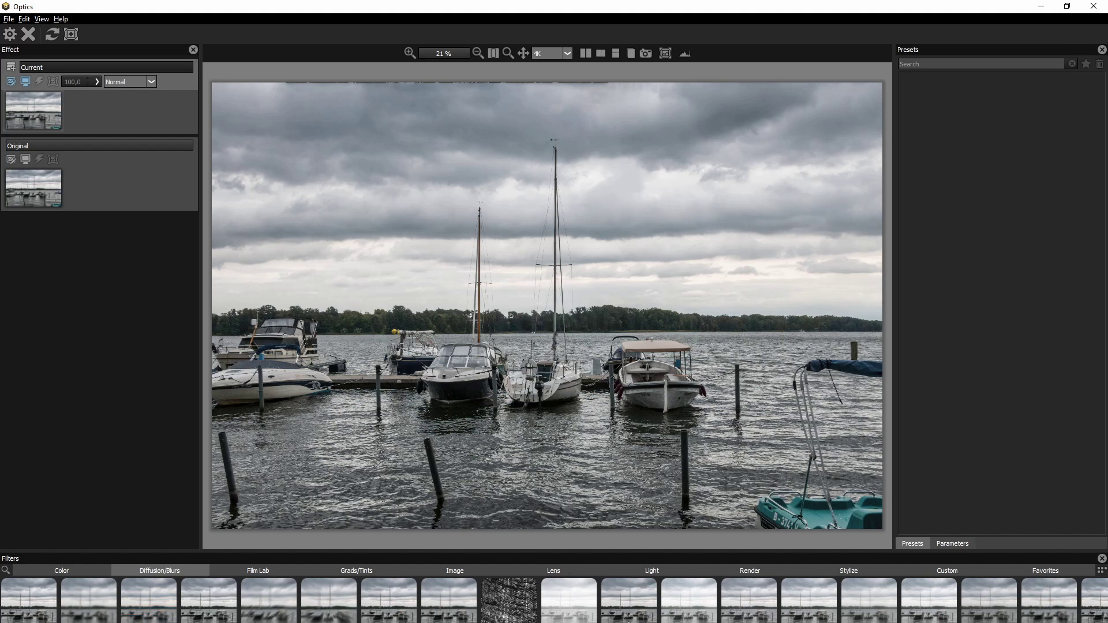
- Apply the Frost filter, previewing several presets before settling on Frost 3
click(811, 612)
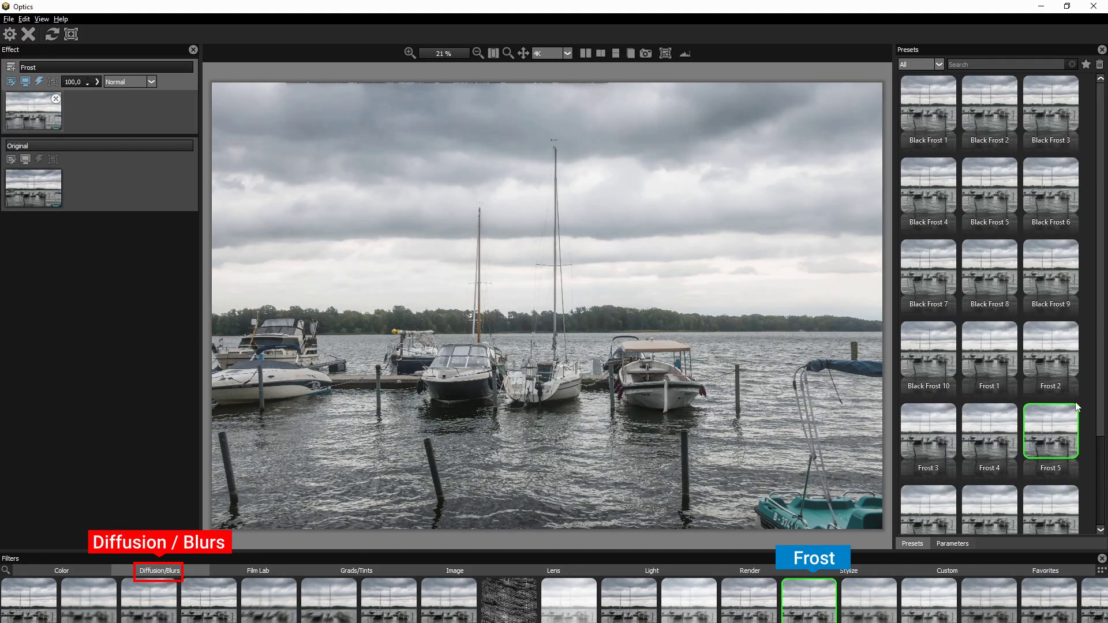
click(999, 351)
click(980, 172)
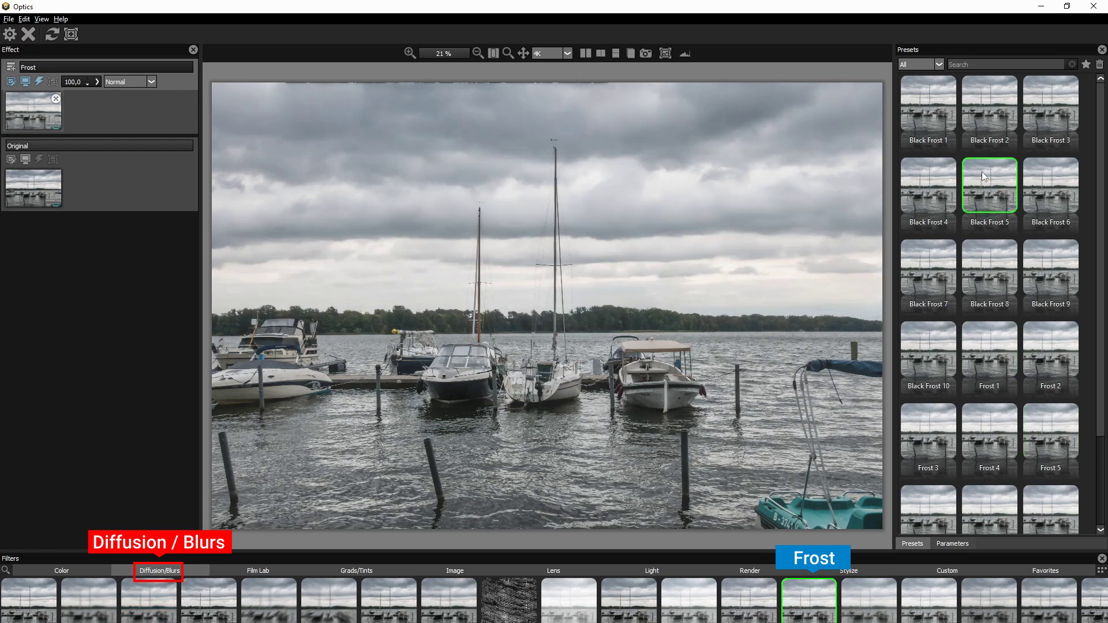
click(983, 430)
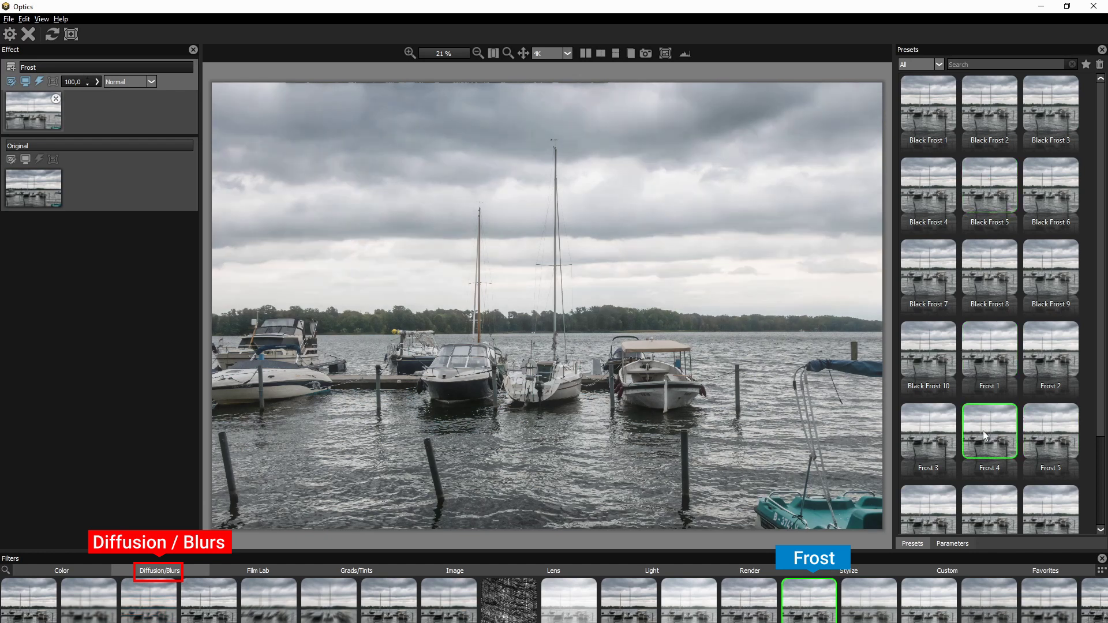
click(936, 434)
- Check the Frost result with split before/after comparison views
click(600, 55)
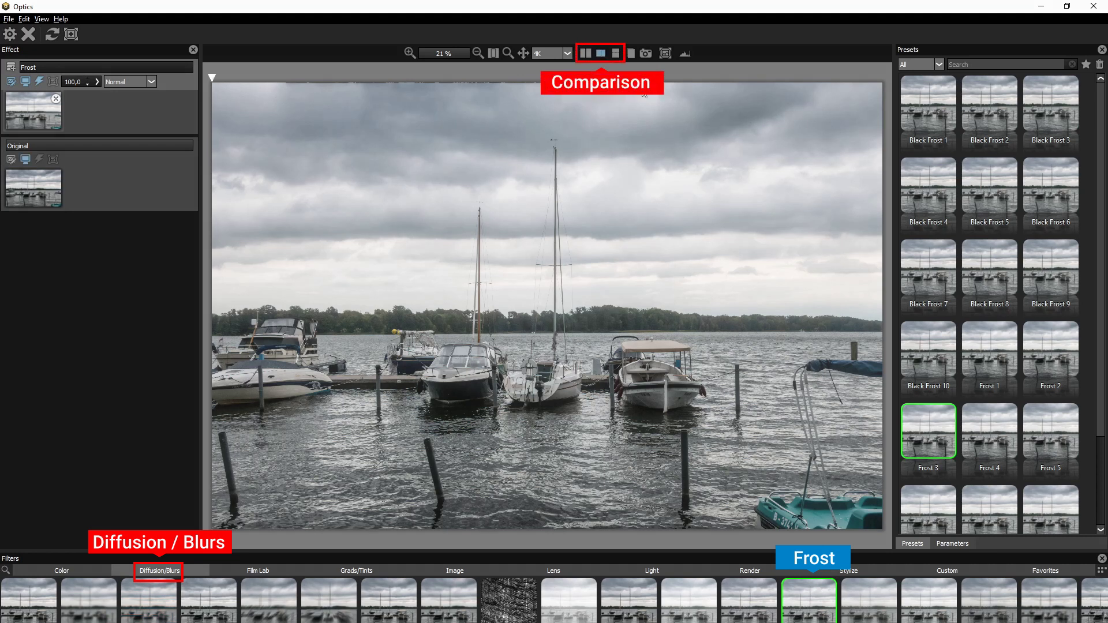
mouse_move(212, 77)
mouse_down()
mouse_move(887, 69)
mouse_move(186, 77)
mouse_move(403, 77)
mouse_move(282, 77)
mouse_up()
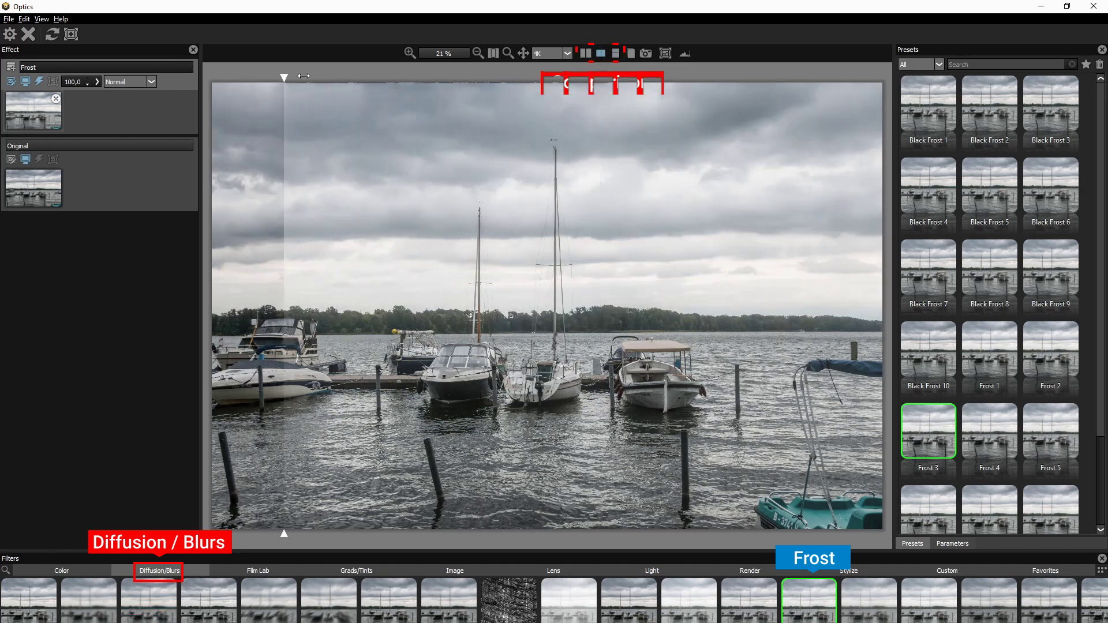
click(616, 53)
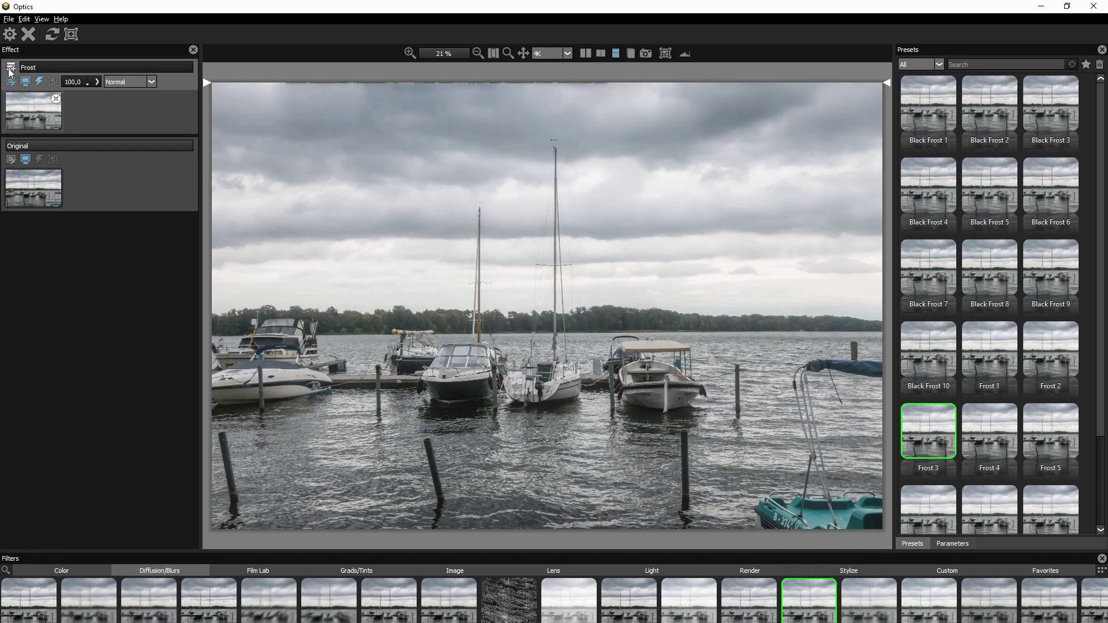
- Add a Develop layer from the Color filters above Frost with Saturation at -43,40
click(10, 69)
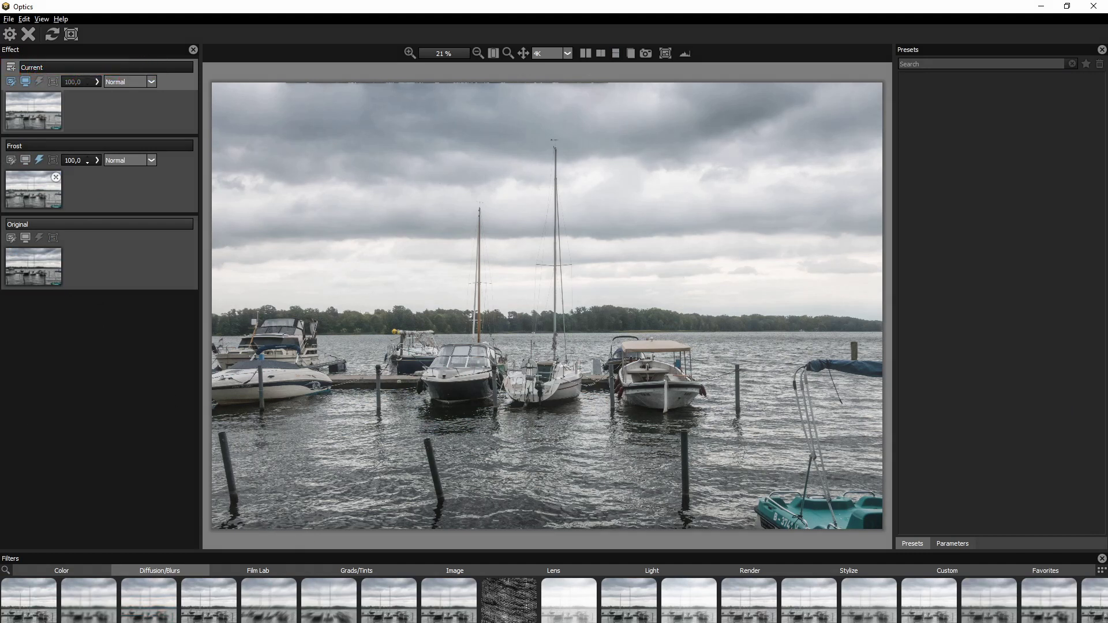
click(68, 571)
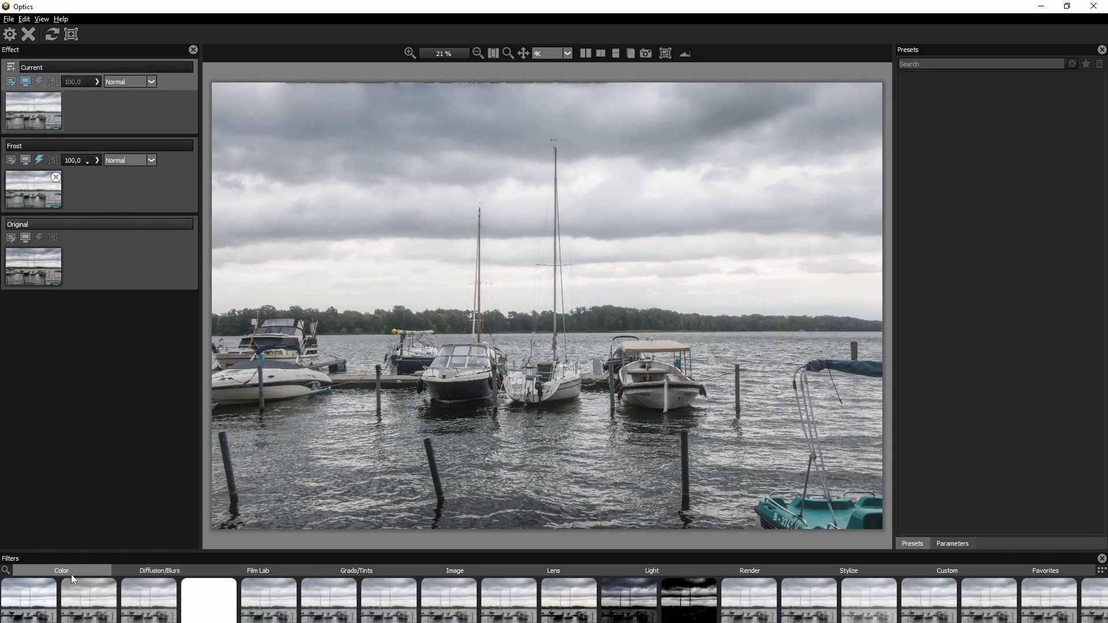
click(389, 603)
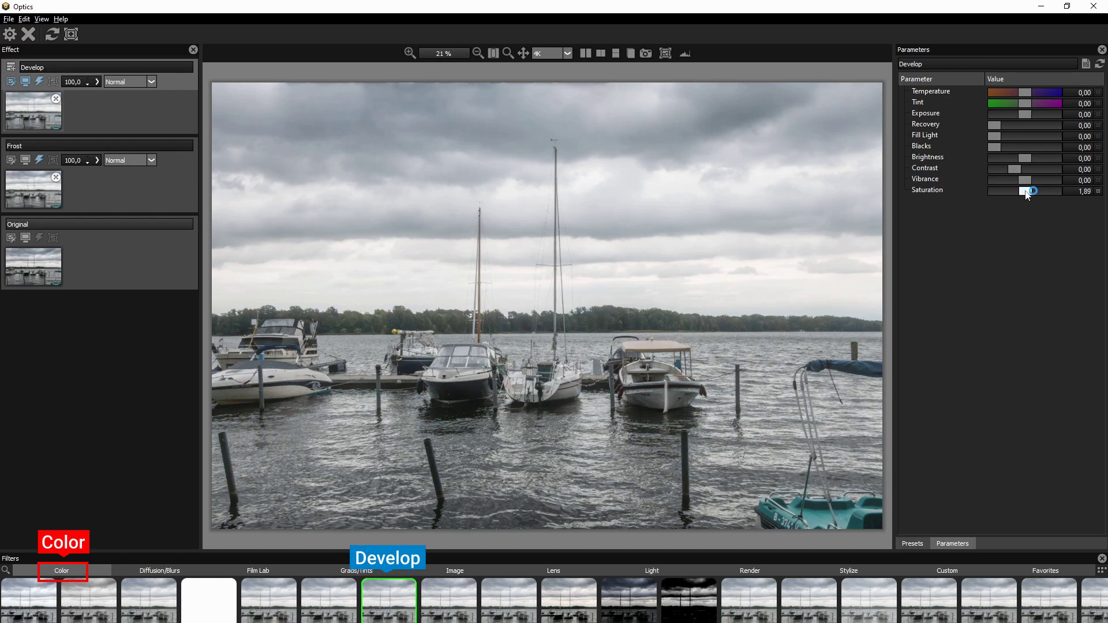
drag(1027, 193, 1012, 194)
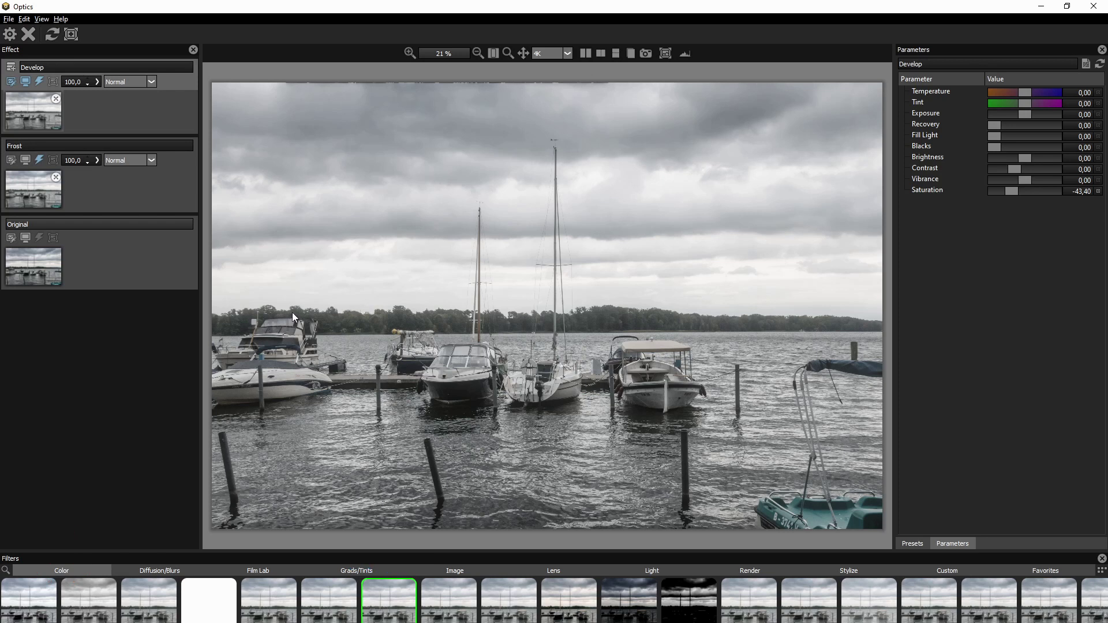
- Add an EZMask to the Develop layer and paint the tree-line band as keep area
click(71, 36)
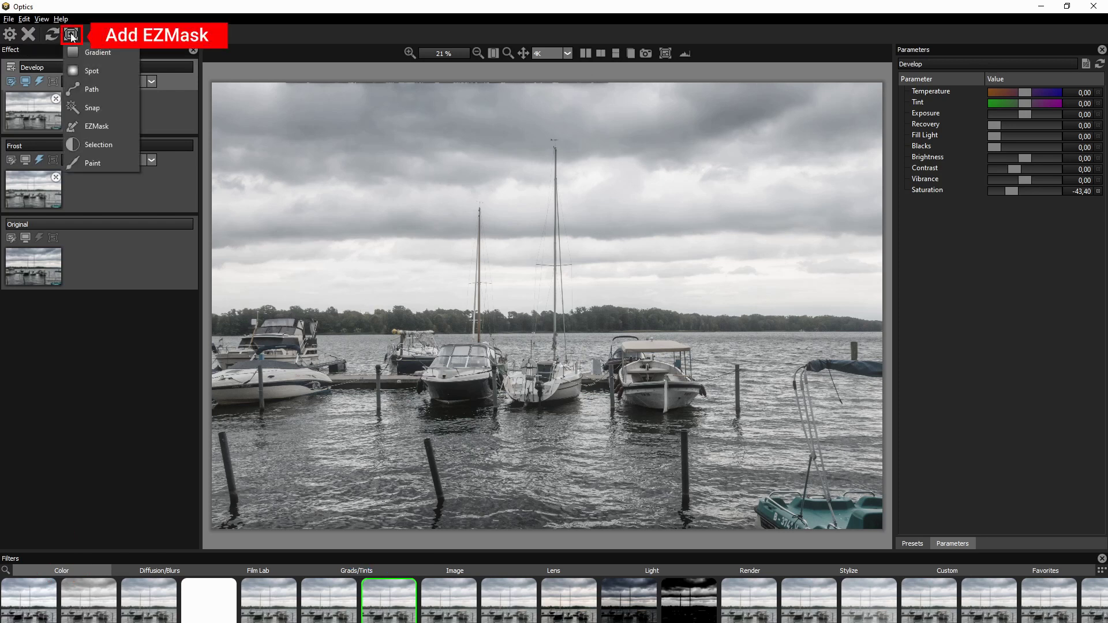
click(84, 126)
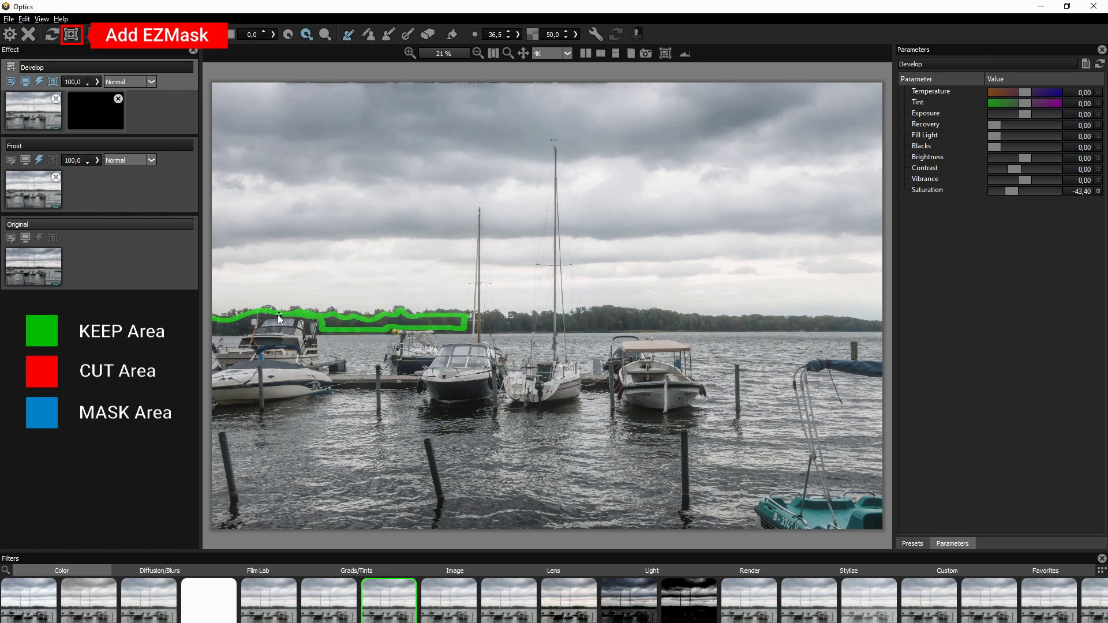
drag(238, 330, 210, 330)
drag(336, 324, 259, 316)
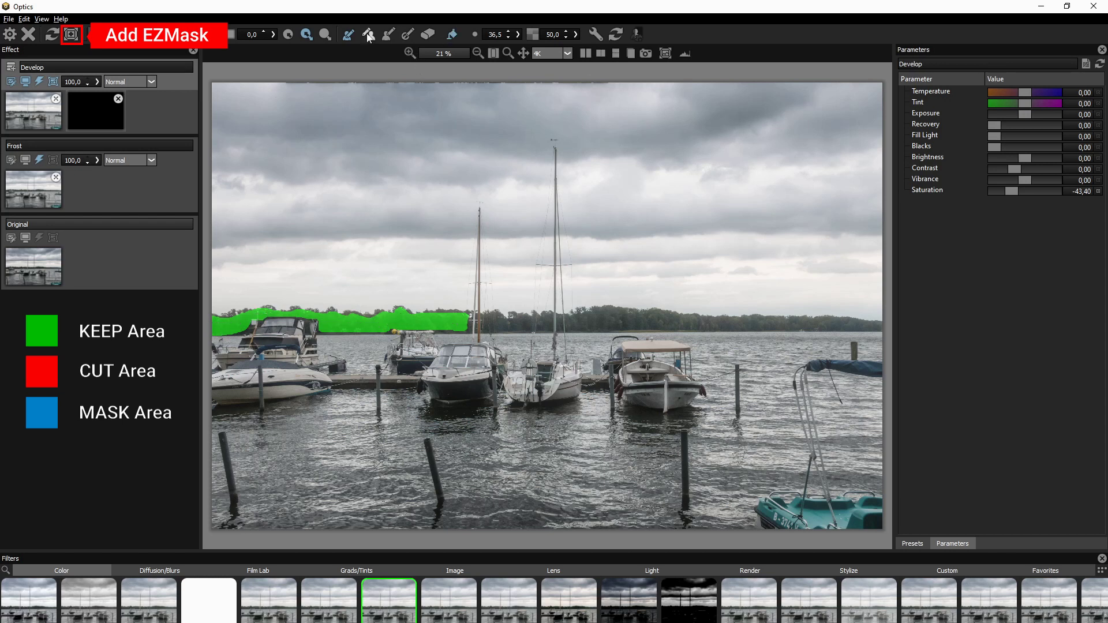
mouse_move(495, 318)
mouse_down()
mouse_move(525, 321)
mouse_move(493, 332)
mouse_up()
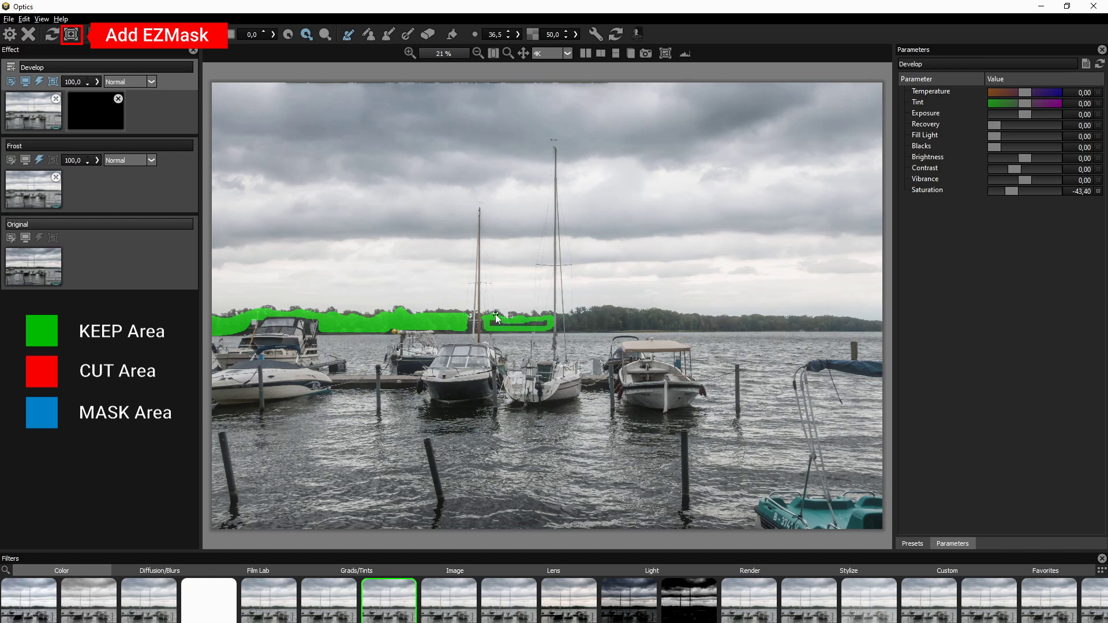
drag(493, 332, 492, 326)
mouse_move(560, 318)
mouse_down()
mouse_move(616, 313)
mouse_move(799, 332)
mouse_move(620, 329)
mouse_move(565, 316)
mouse_up()
click(621, 327)
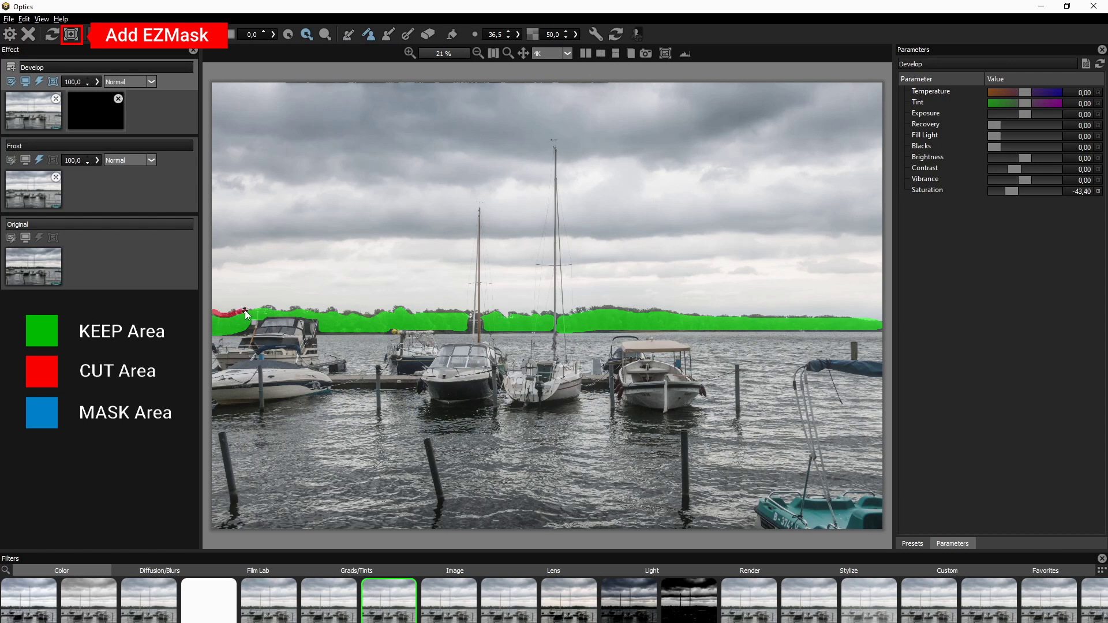
key(ctrl+z)
- Stroke the mask brush along the band's top edge and mark the rest as cut
drag(213, 313, 240, 315)
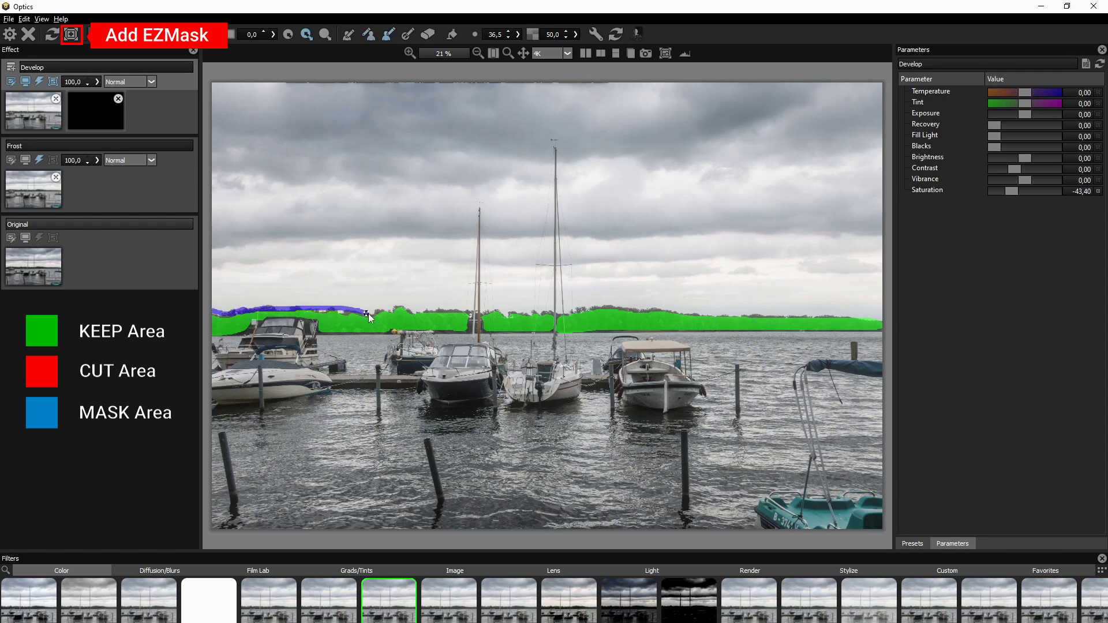
drag(369, 316, 490, 314)
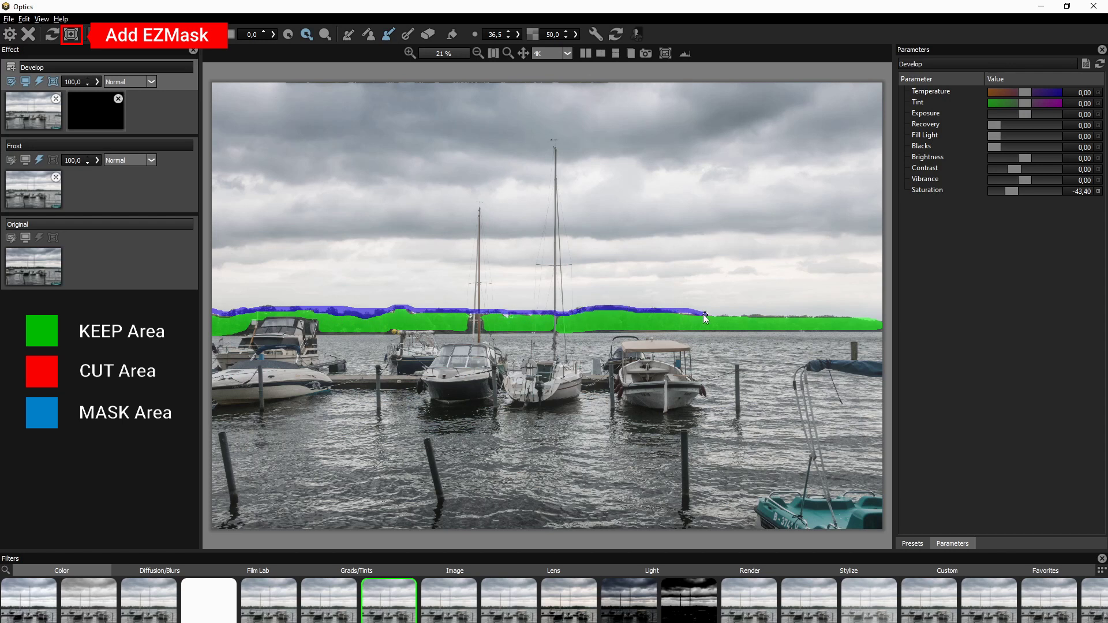
drag(767, 317, 889, 317)
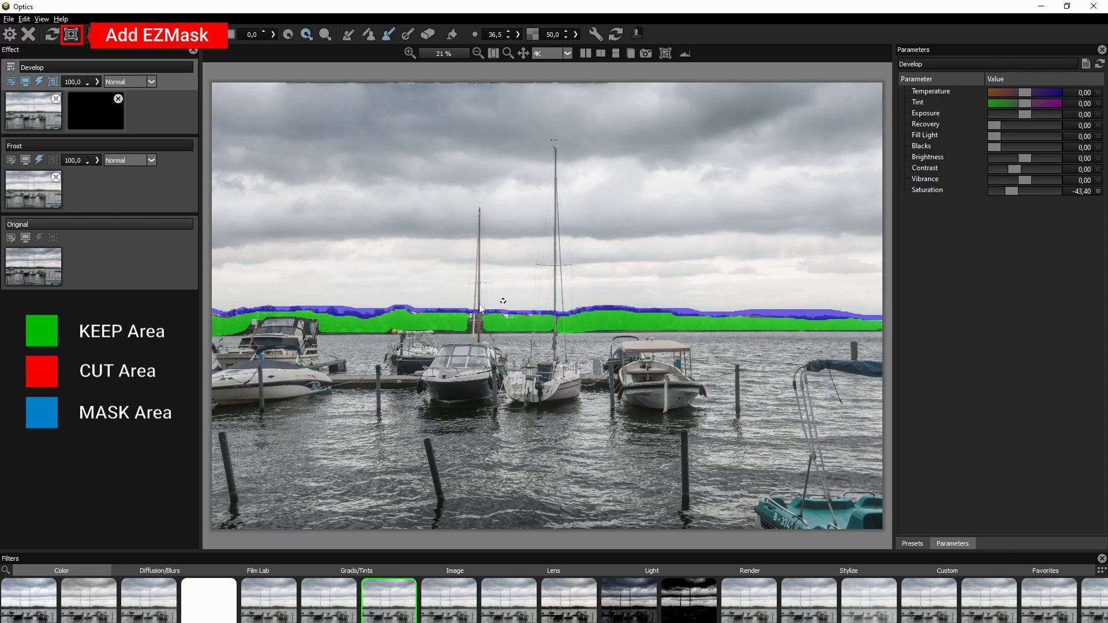
click(452, 36)
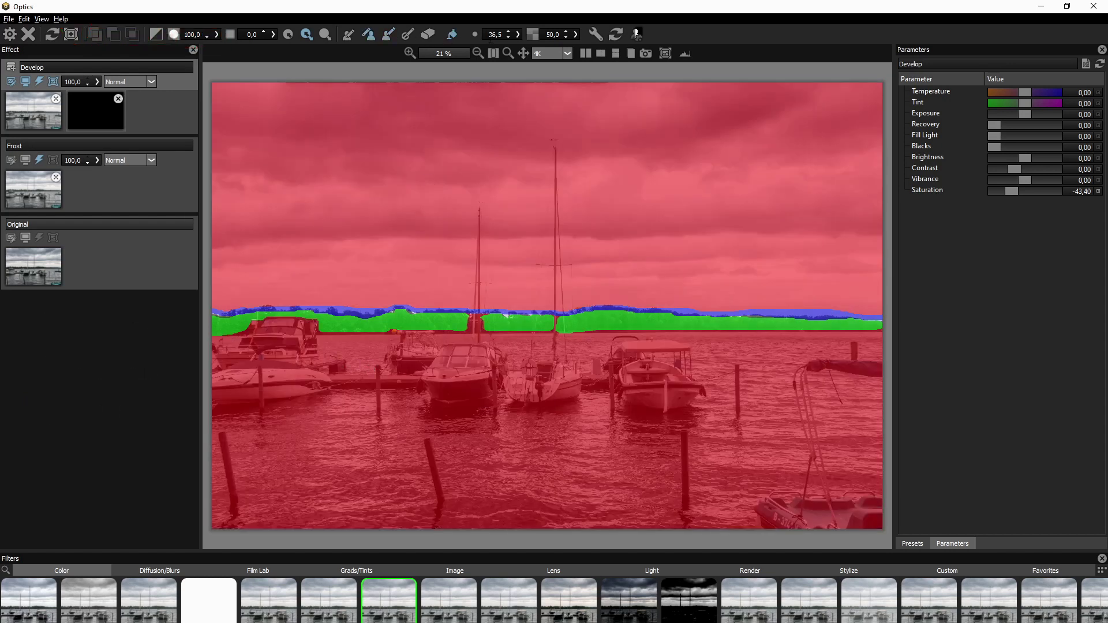
- Generate the EZMask, inspect it alone at overlay opacity 0, then exit mask editing
click(635, 35)
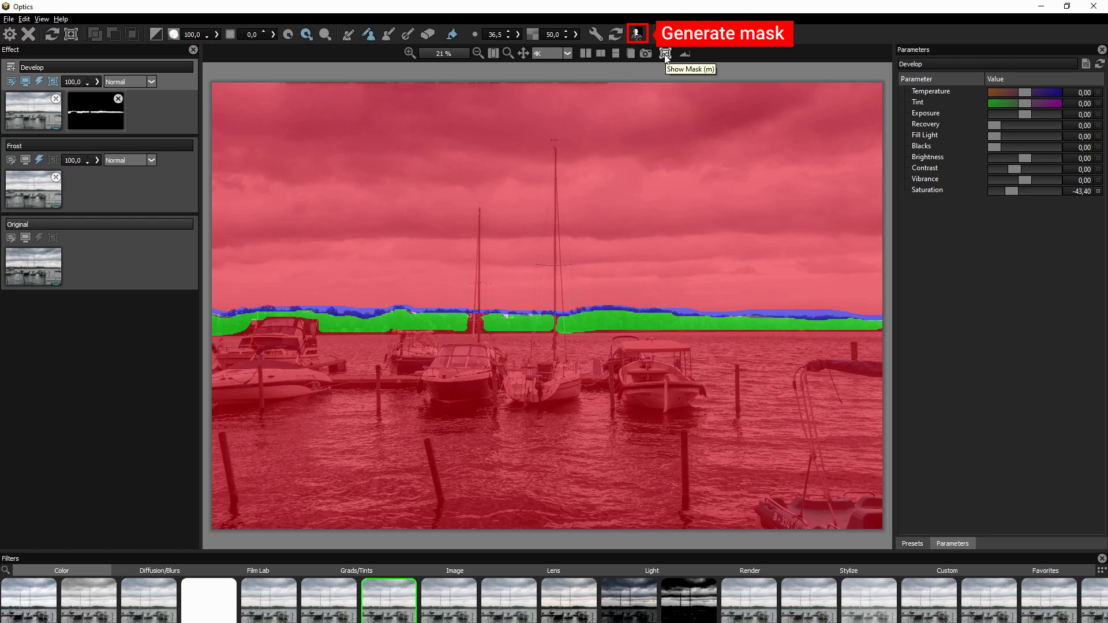
click(665, 54)
click(576, 35)
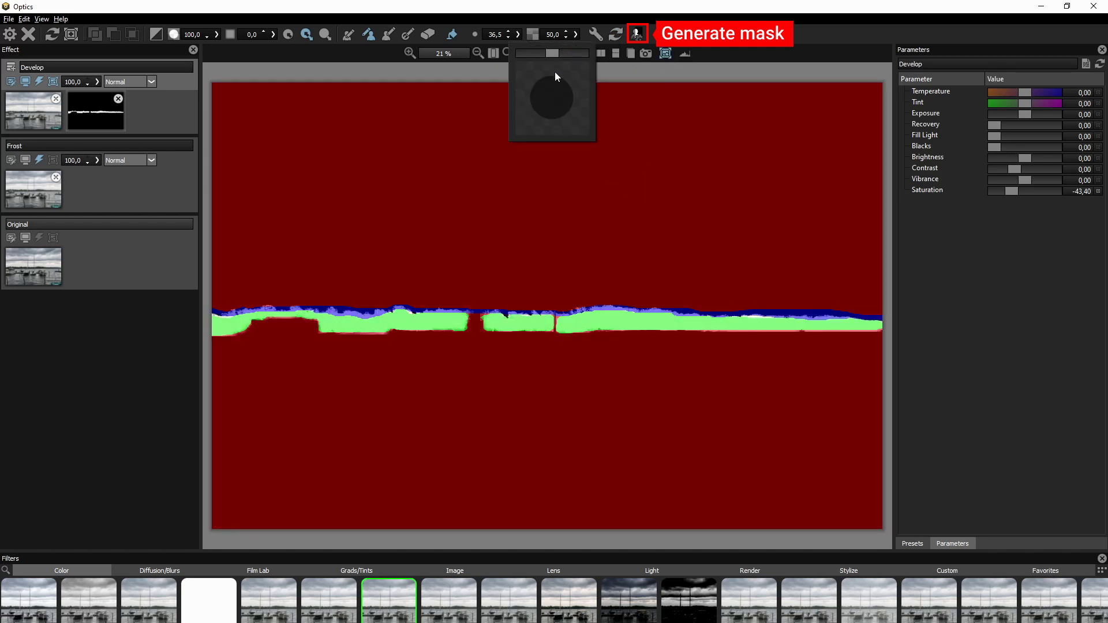
drag(552, 53, 494, 54)
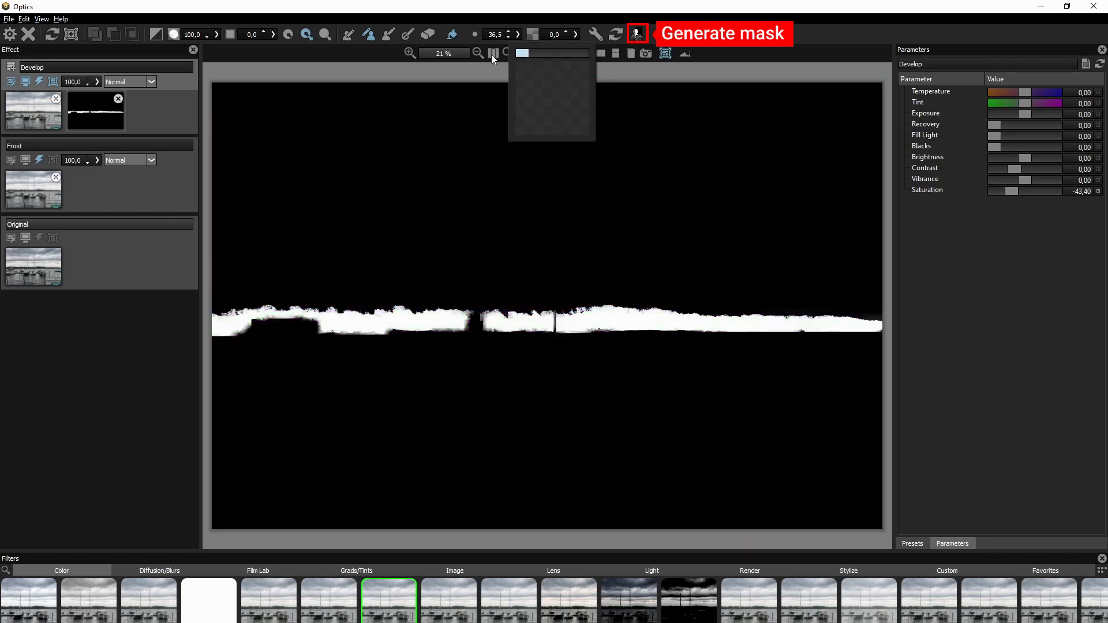
click(492, 55)
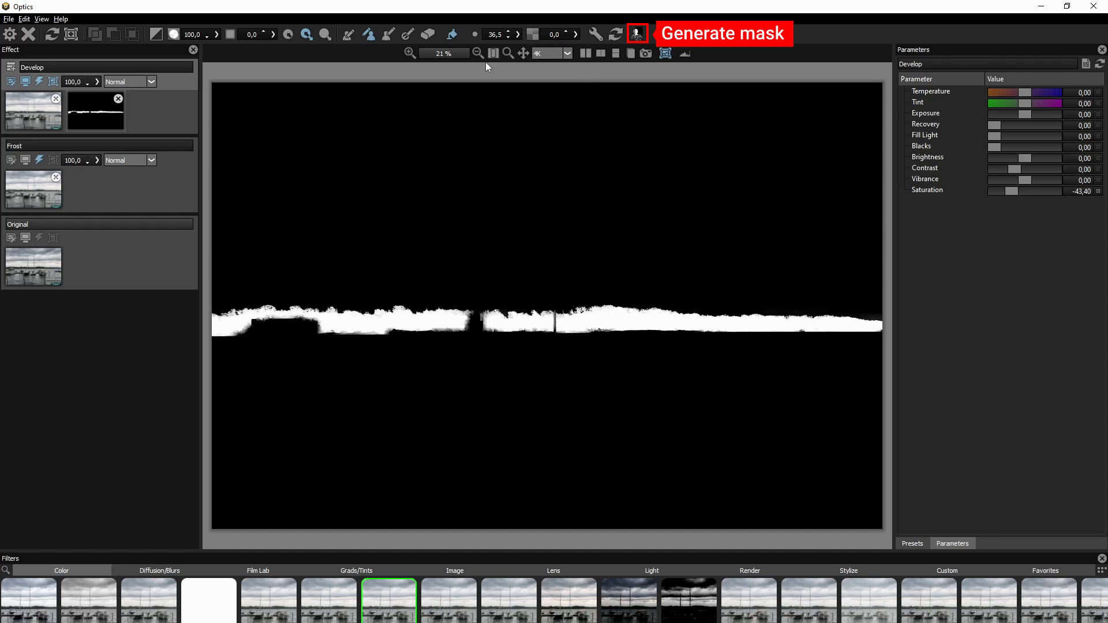
click(665, 54)
click(33, 116)
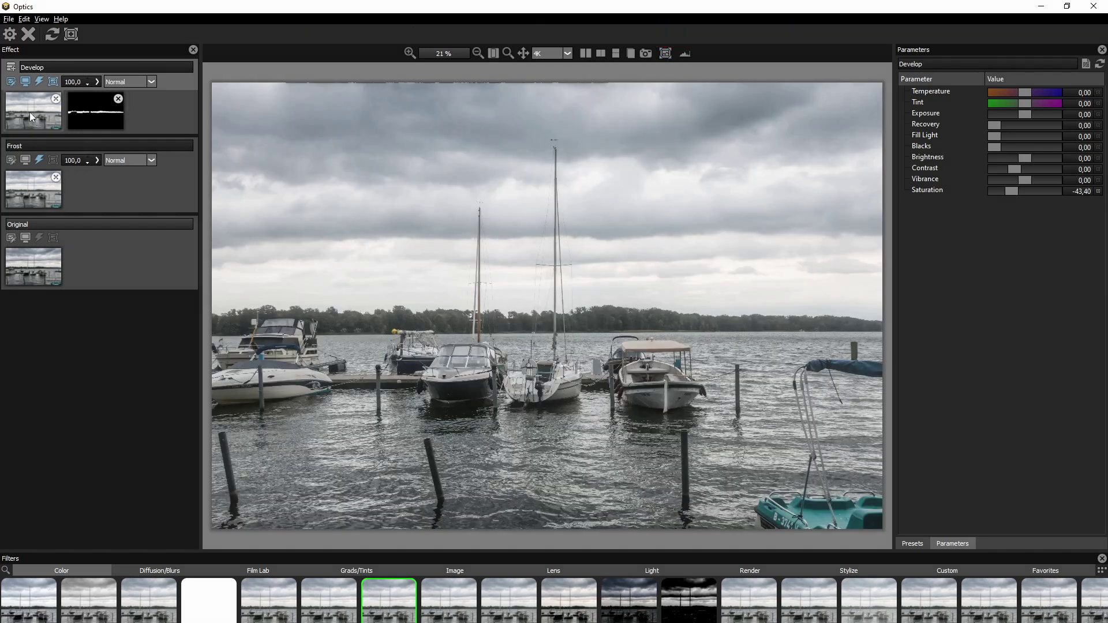
- Add a new top layer with the S_Clouds filter from the Render category
click(11, 67)
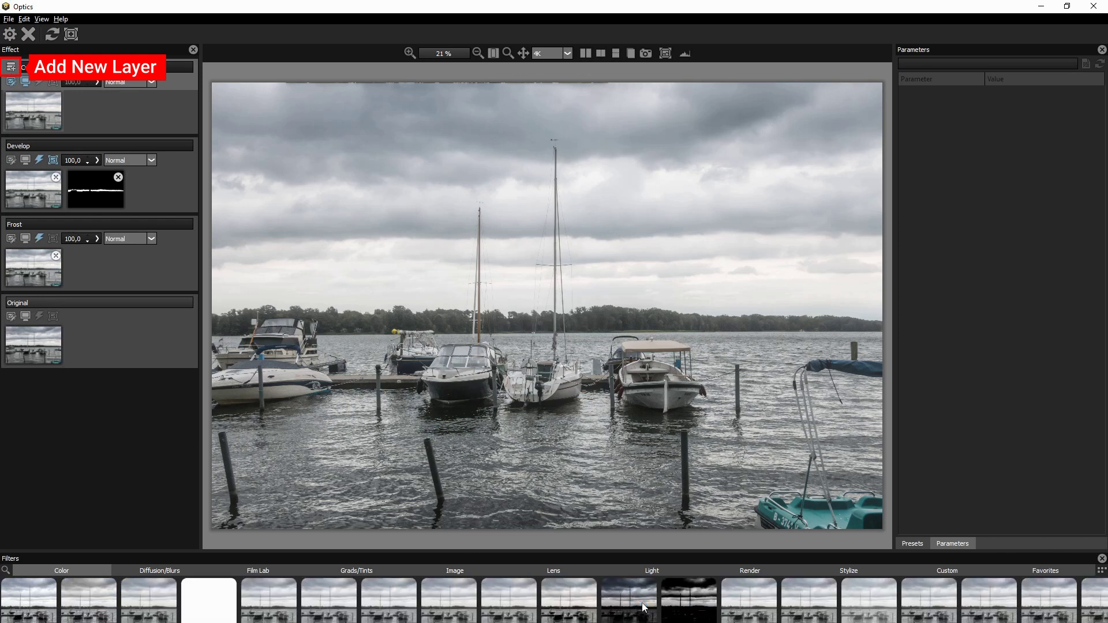
click(756, 573)
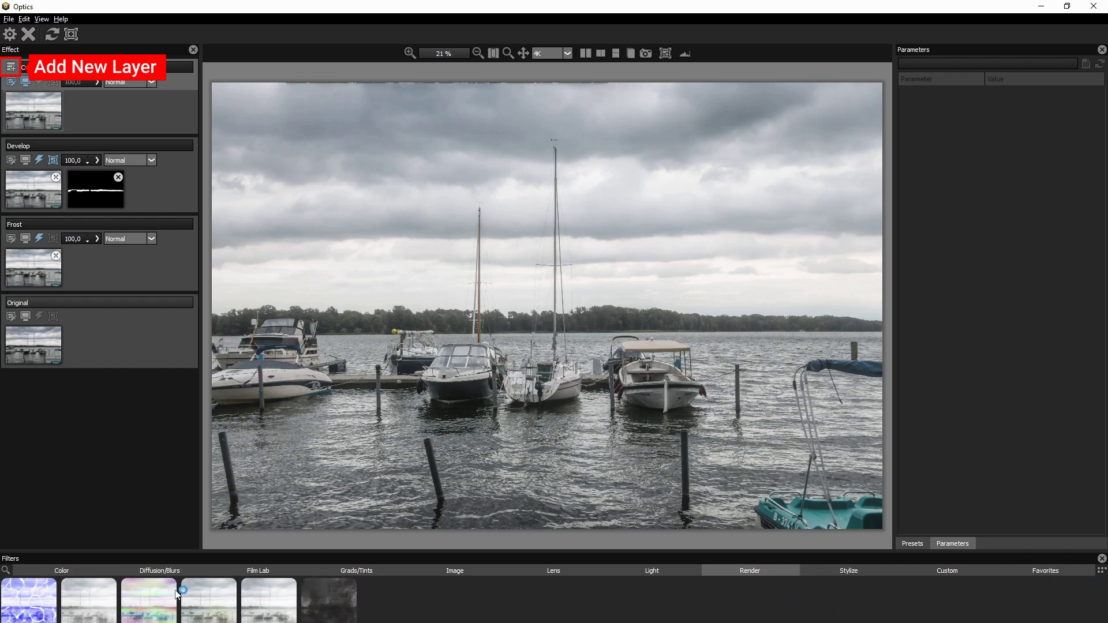
click(84, 606)
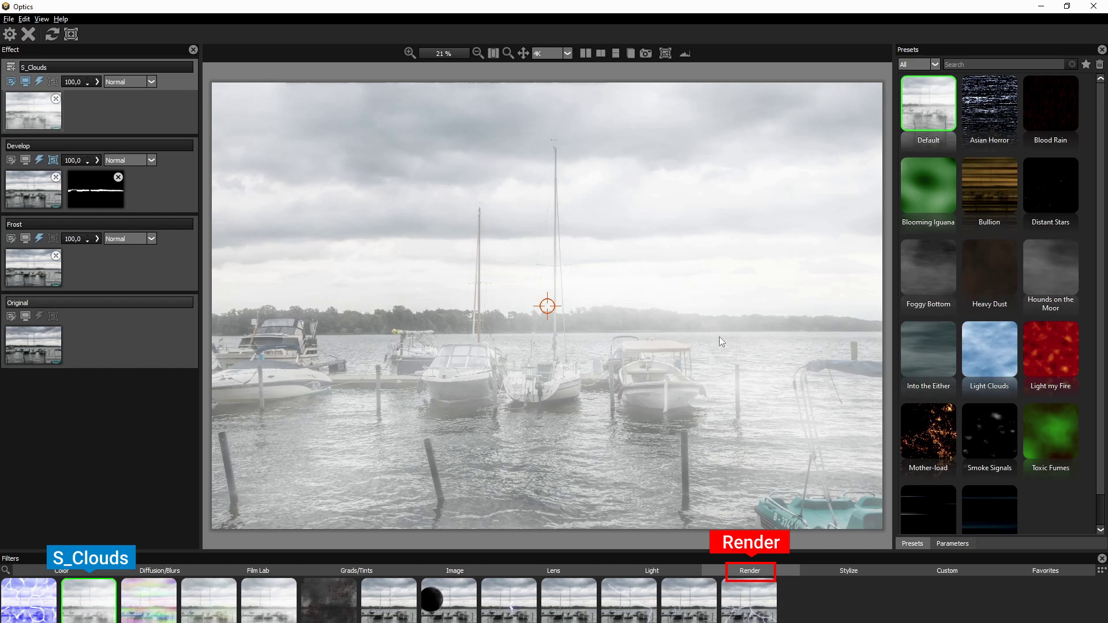
- Set S_Clouds Frequency Rel X to 0,66 and Shift Start Y to -1342,28, toggling to compare
click(998, 103)
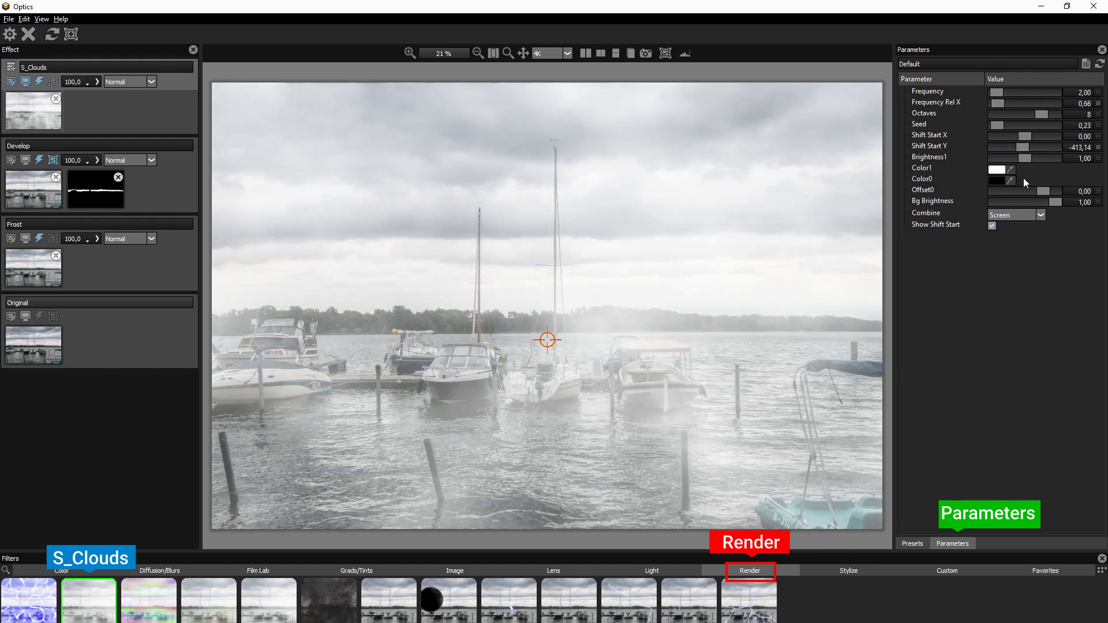
drag(1023, 147, 1017, 147)
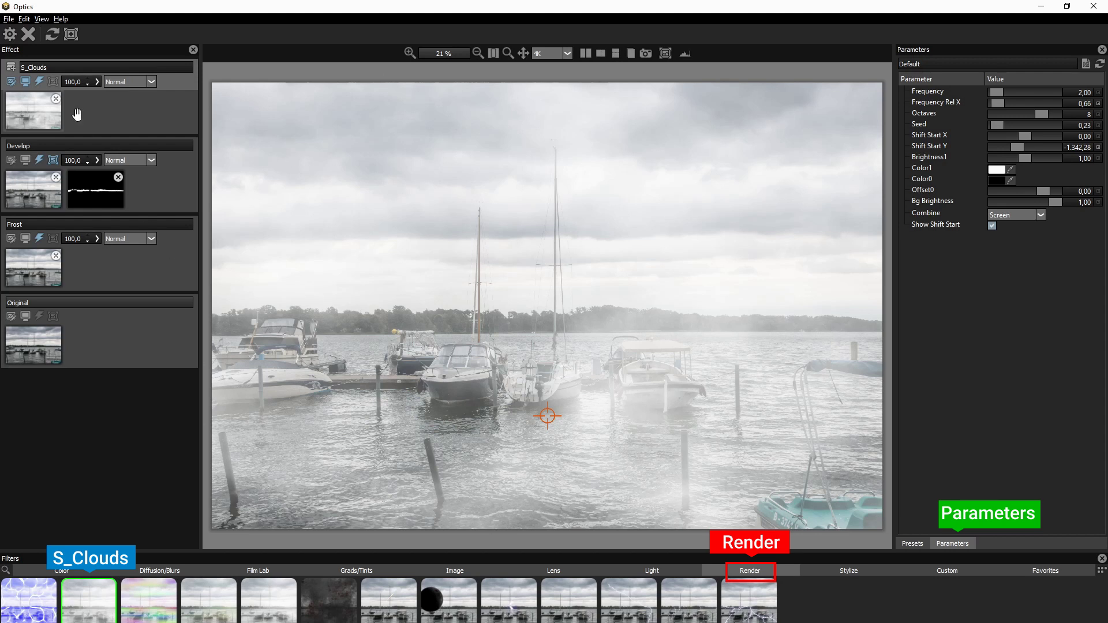
click(38, 82)
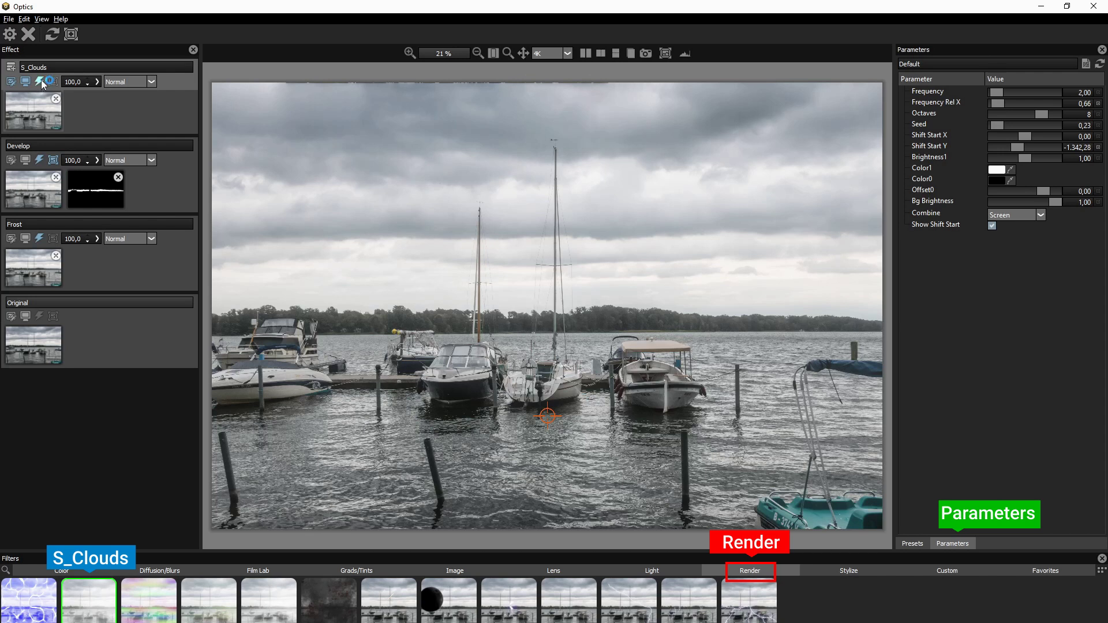
click(40, 81)
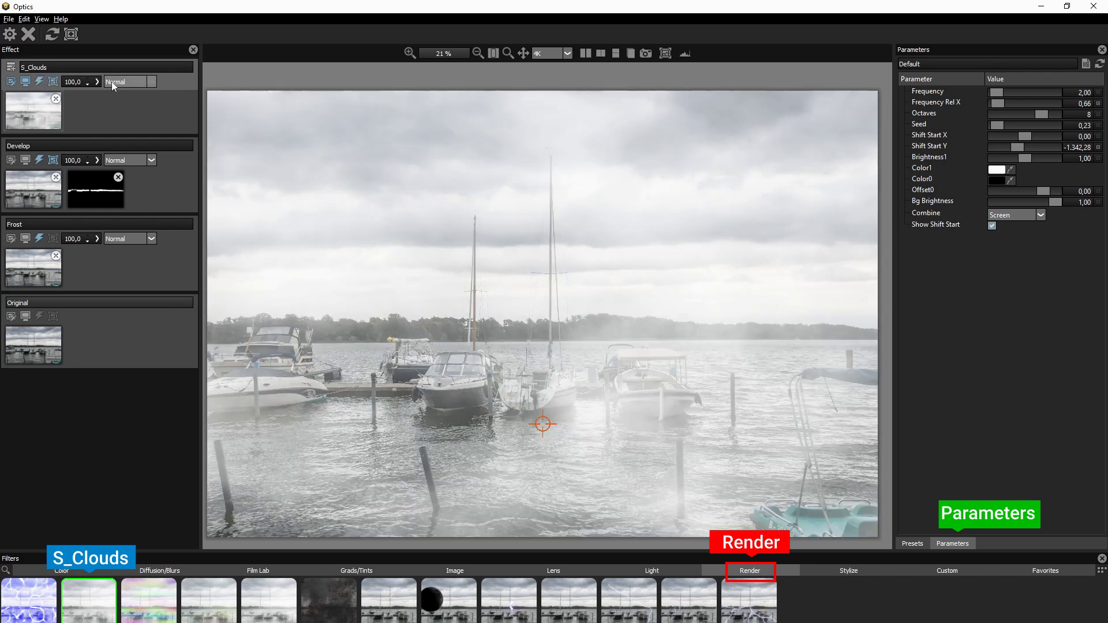
- Add a gradient mask to the S_Clouds layer and view the mask on its own
click(71, 36)
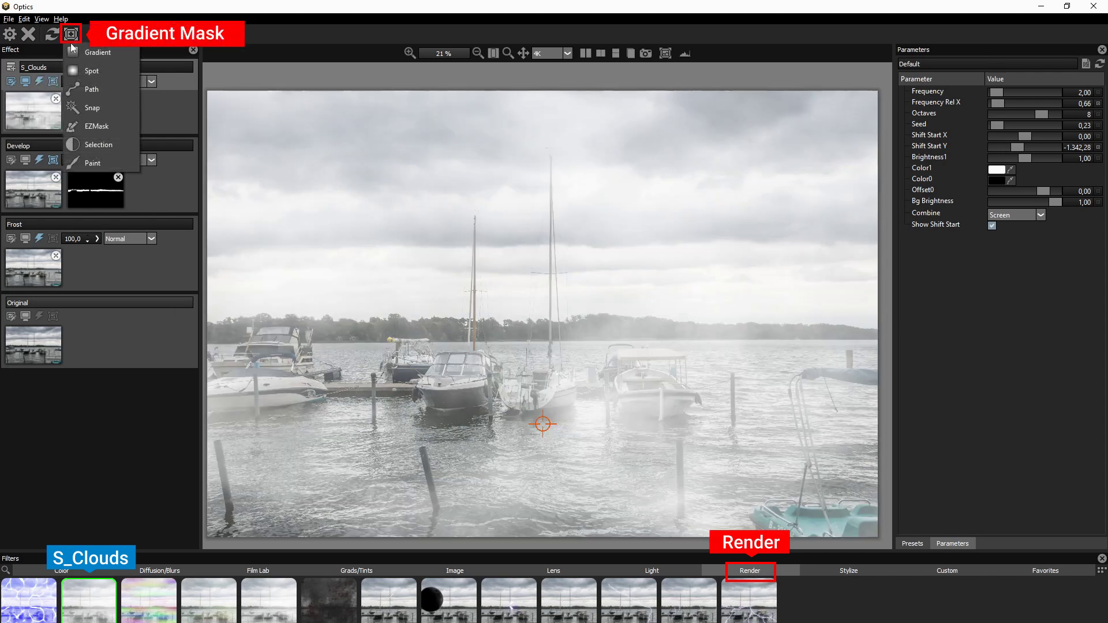
click(102, 52)
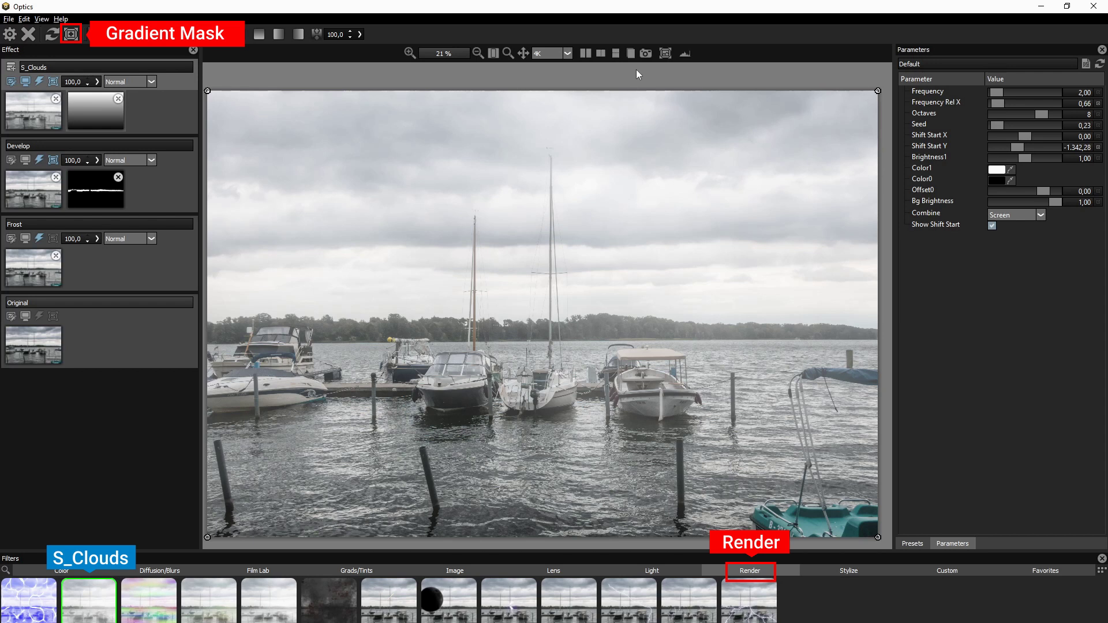
click(663, 53)
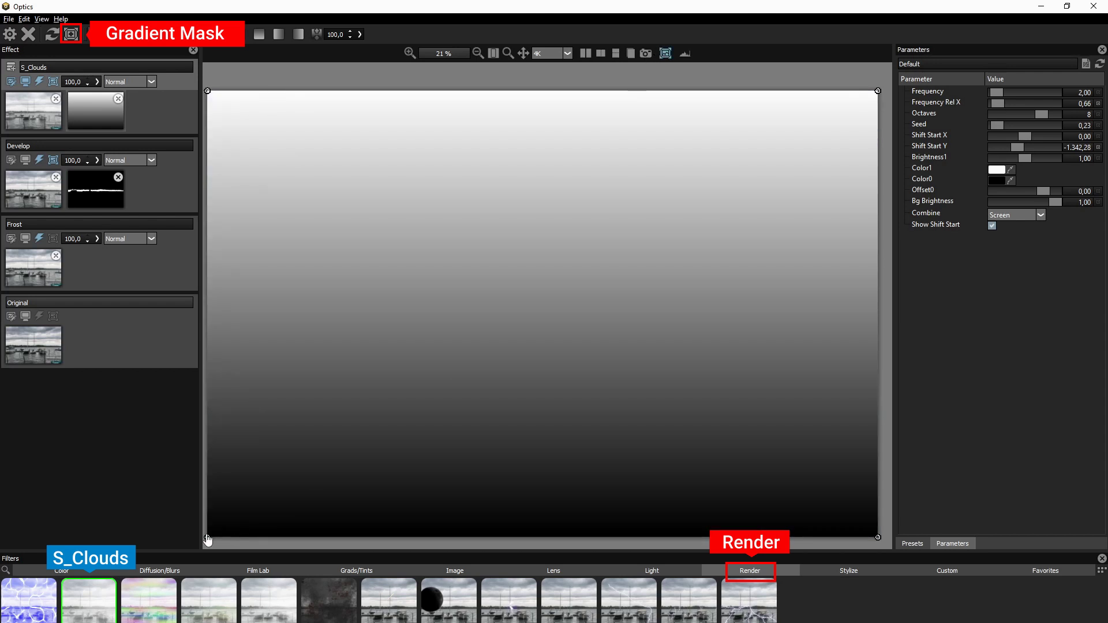
- Drag the gradient handles so the mask runs white above the horizon to black below
drag(207, 539, 209, 379)
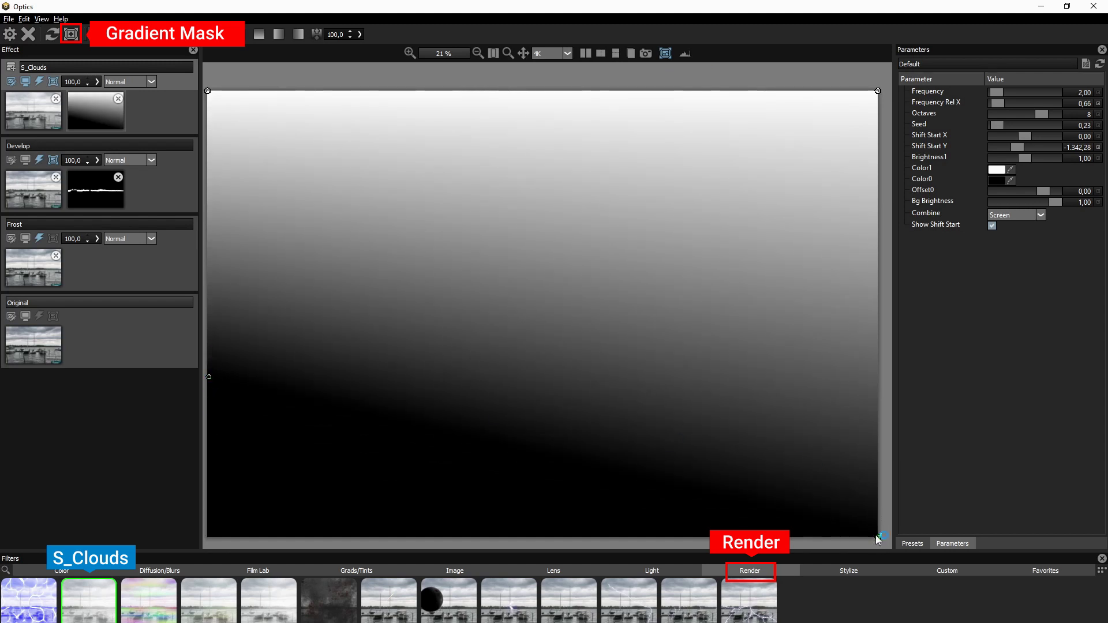
drag(878, 537, 878, 403)
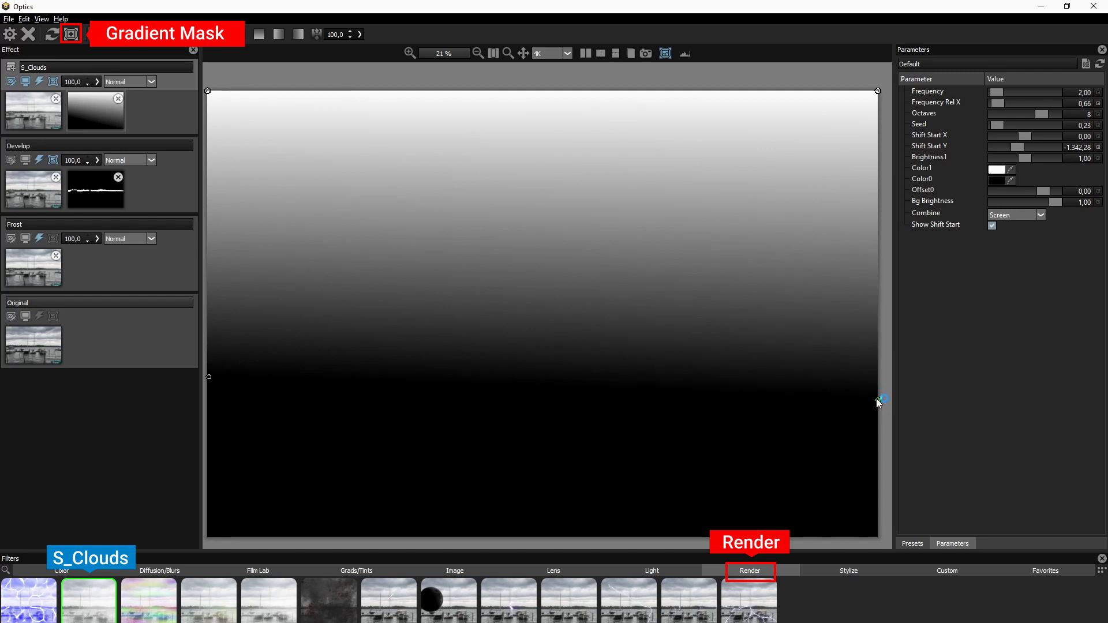
drag(878, 402, 878, 398)
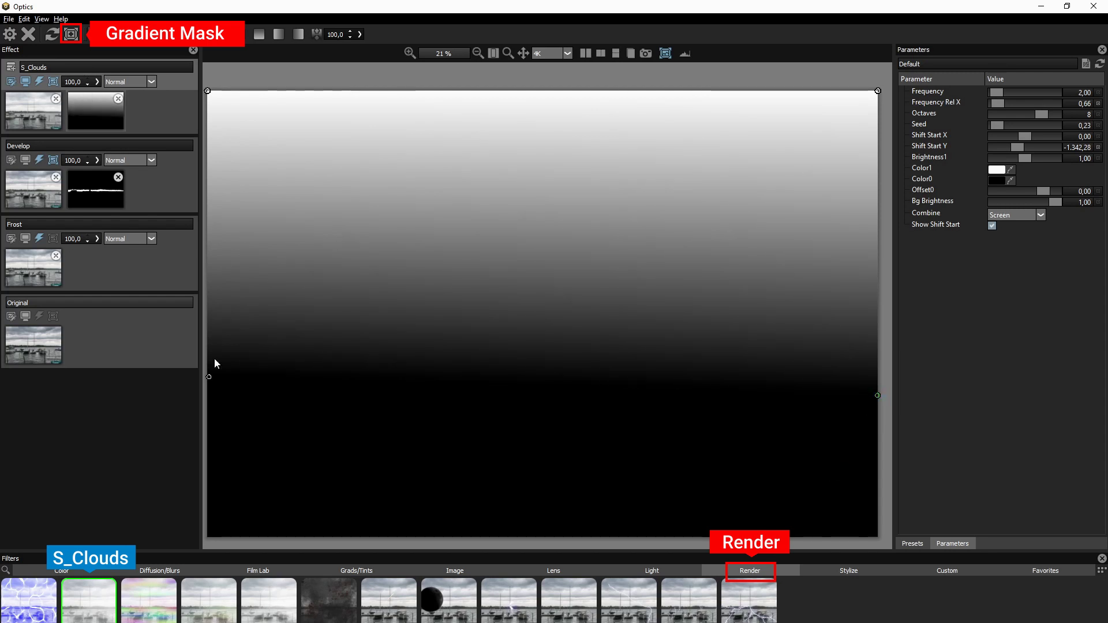
drag(208, 92, 209, 313)
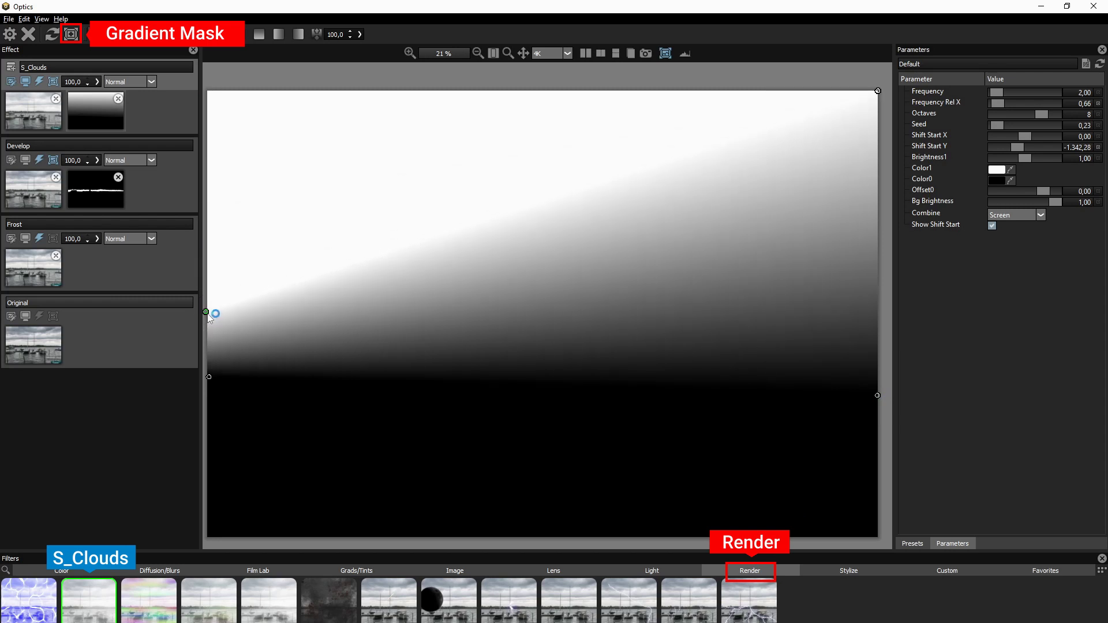
drag(878, 92, 874, 322)
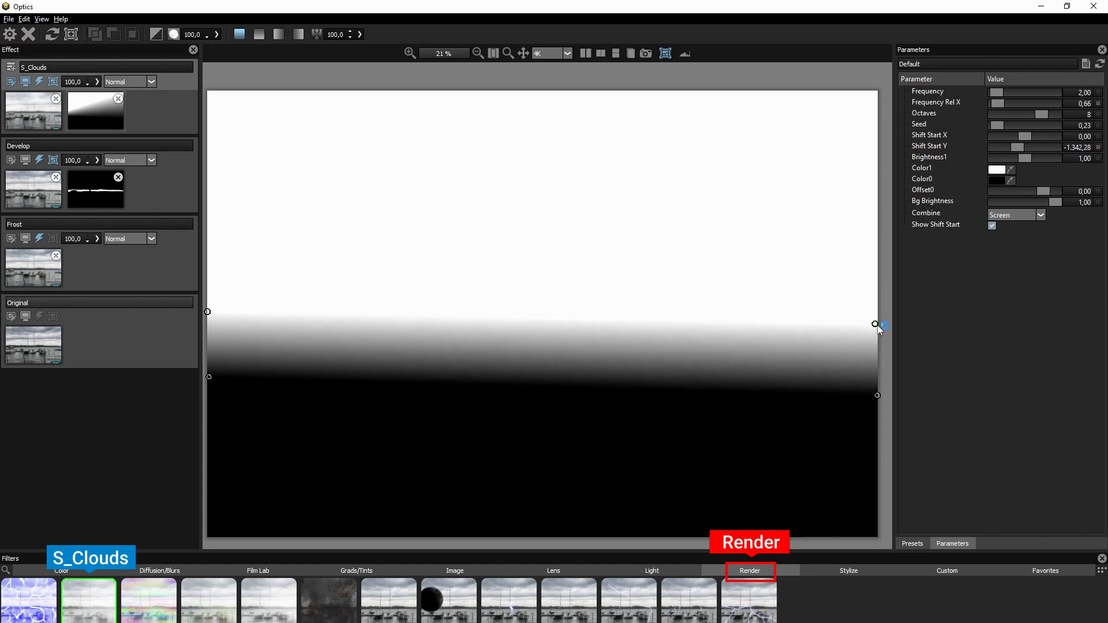
drag(878, 325, 878, 322)
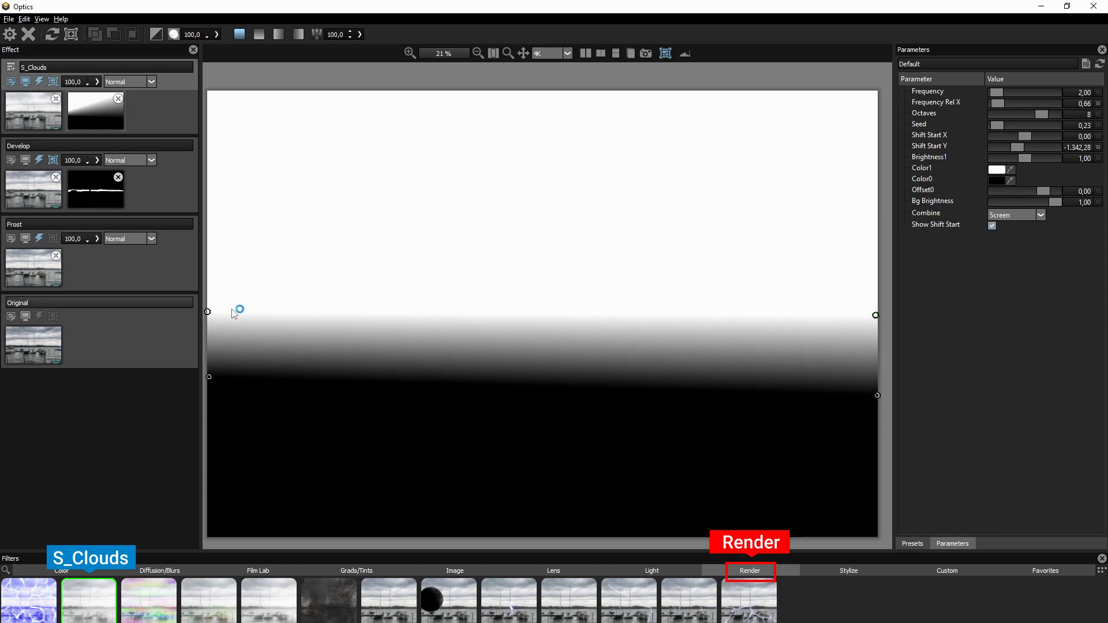
drag(208, 313, 209, 316)
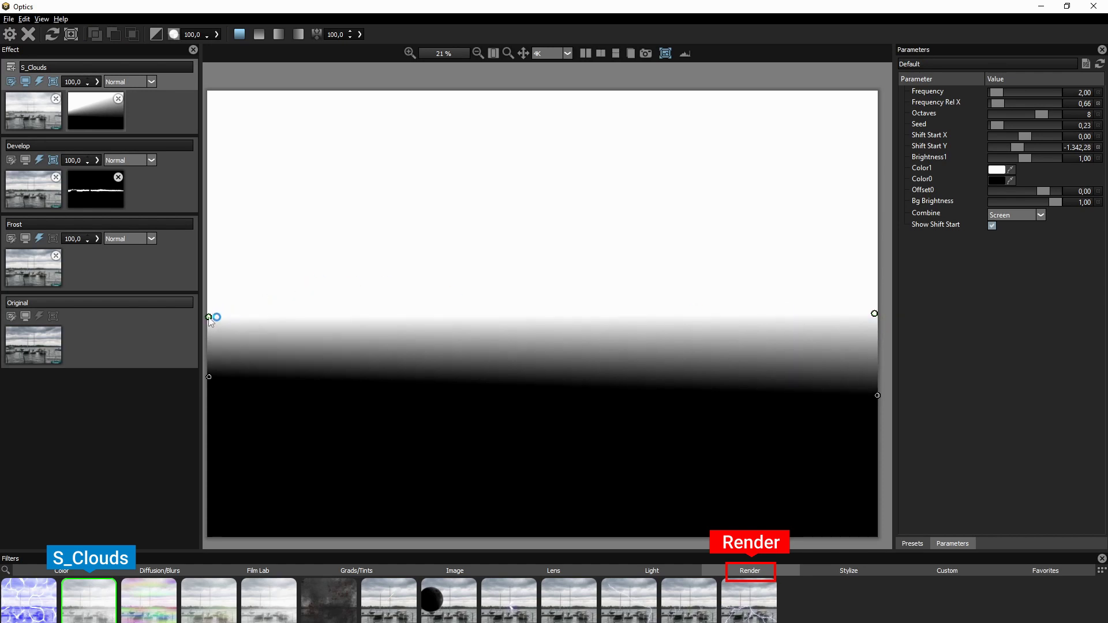
- Return to the photo and fine-tune both gradient ends down around the horizon line
click(665, 53)
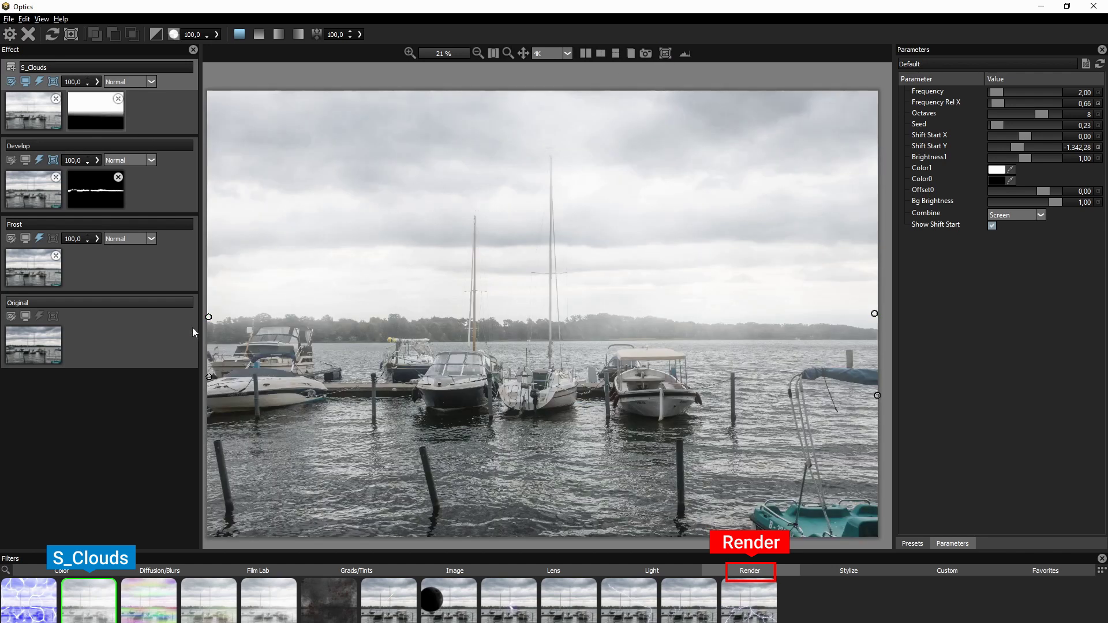
drag(208, 316, 209, 344)
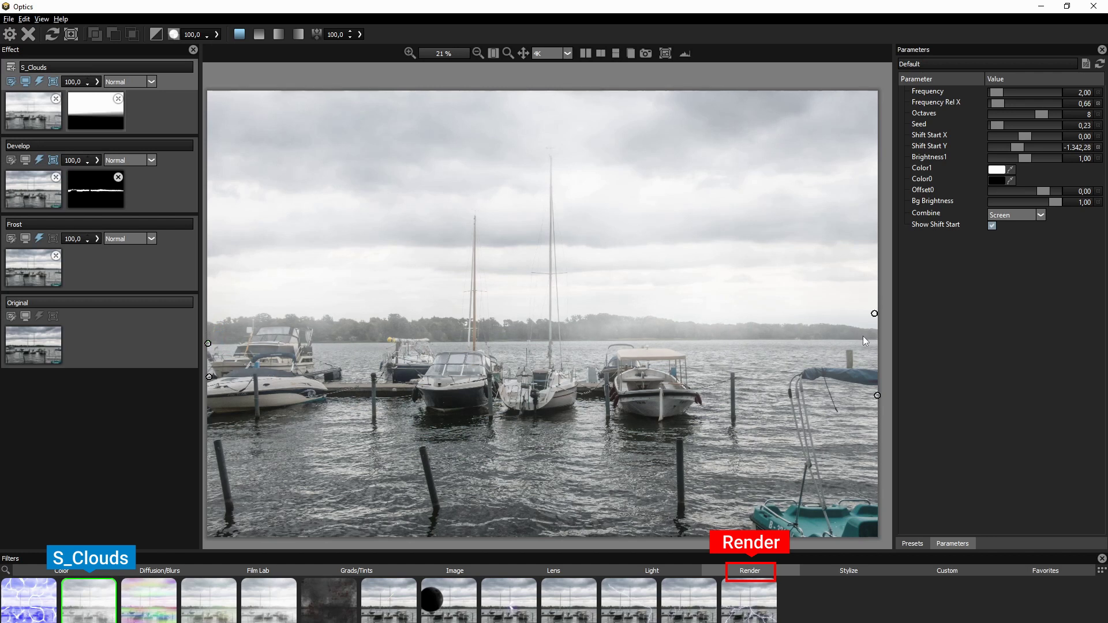
drag(875, 315, 877, 332)
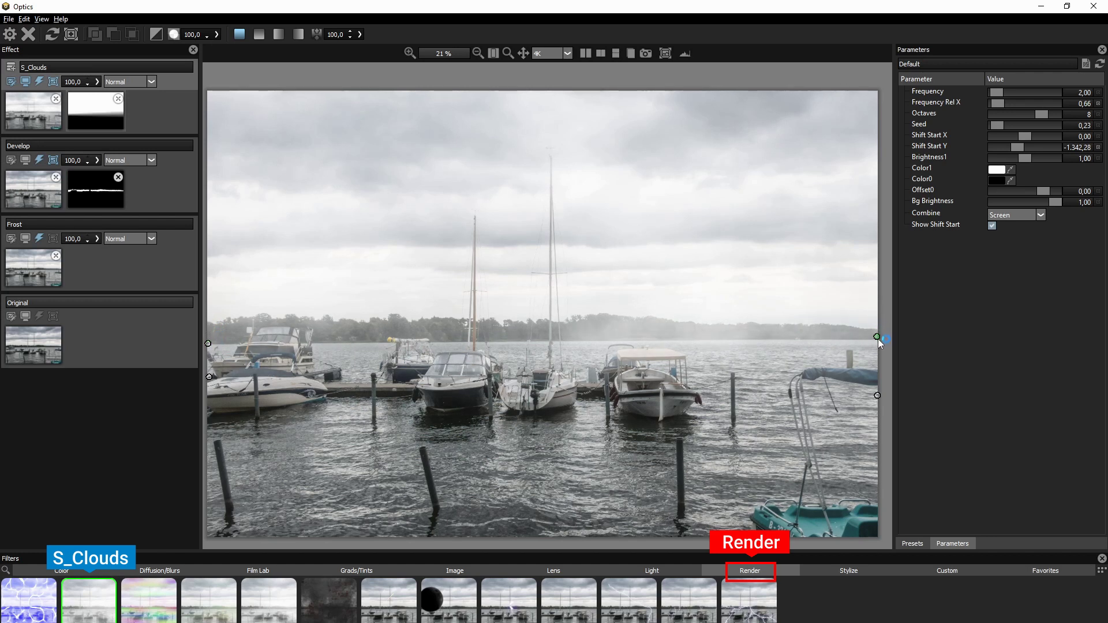
click(877, 396)
drag(875, 382, 876, 376)
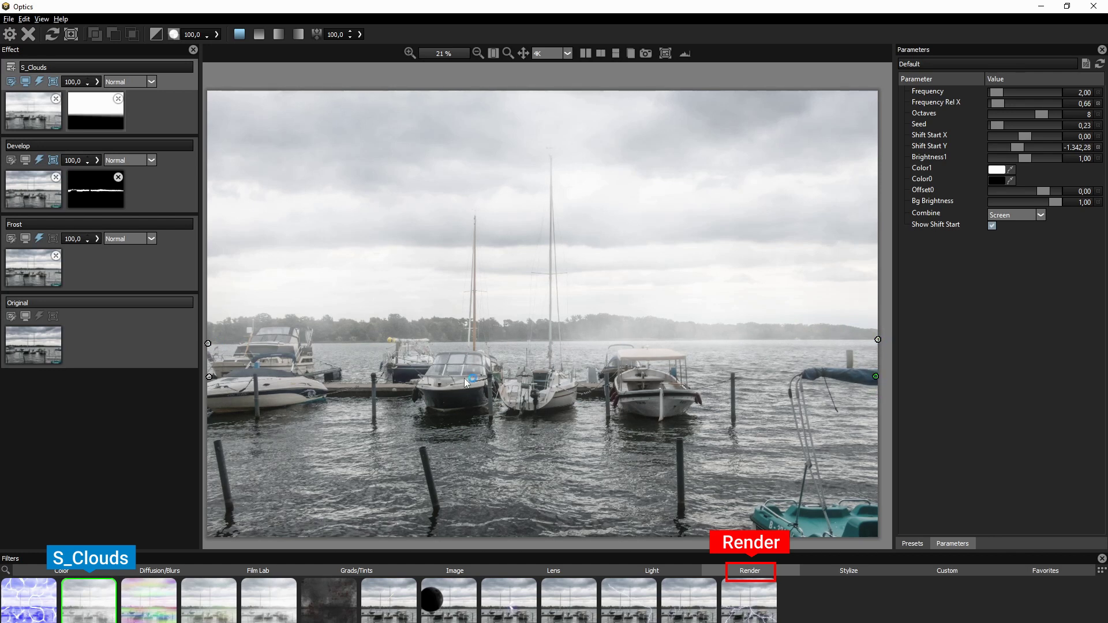
drag(208, 377, 207, 370)
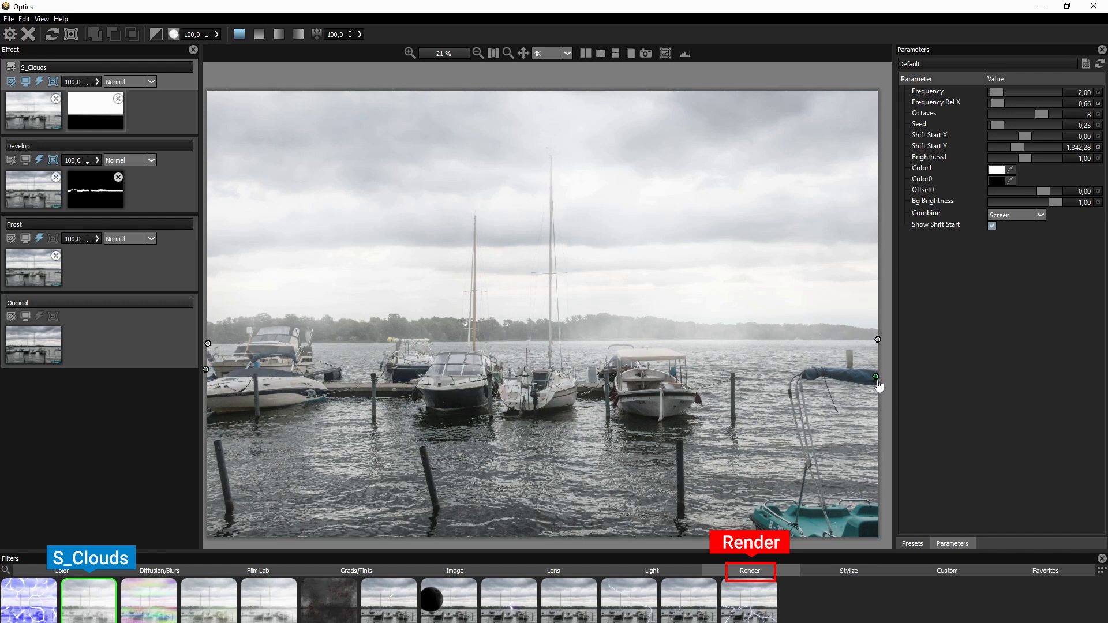
drag(877, 376, 877, 374)
- Add a Flashing layer, try the Shadows blue presets, and toggle it to compare
click(11, 69)
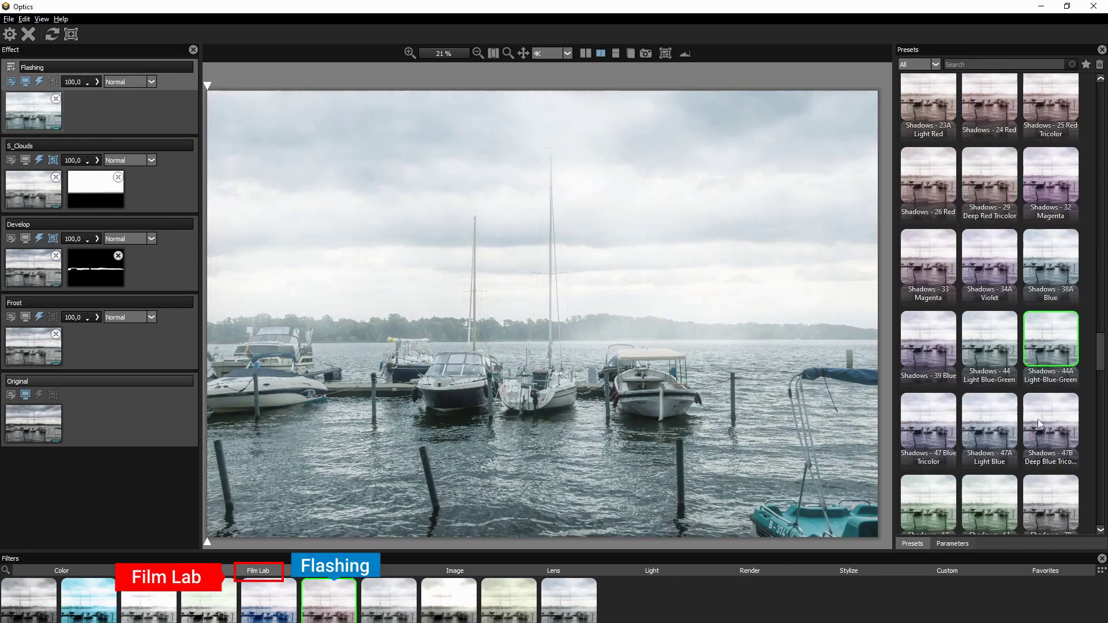
scroll(1016, 420, down, 2)
click(1033, 418)
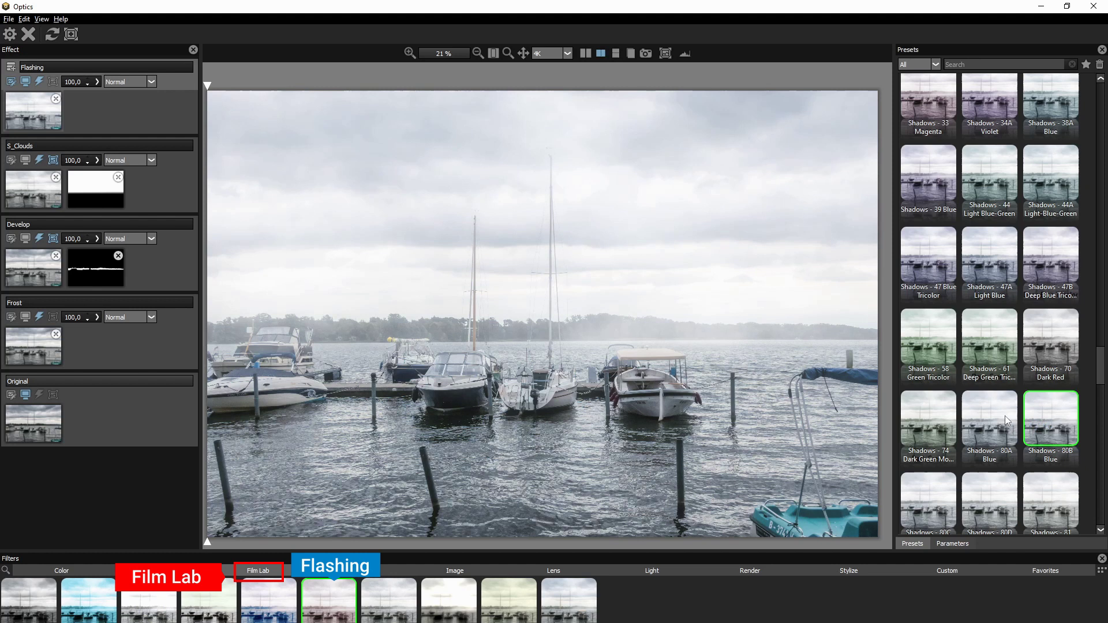
click(990, 508)
click(40, 81)
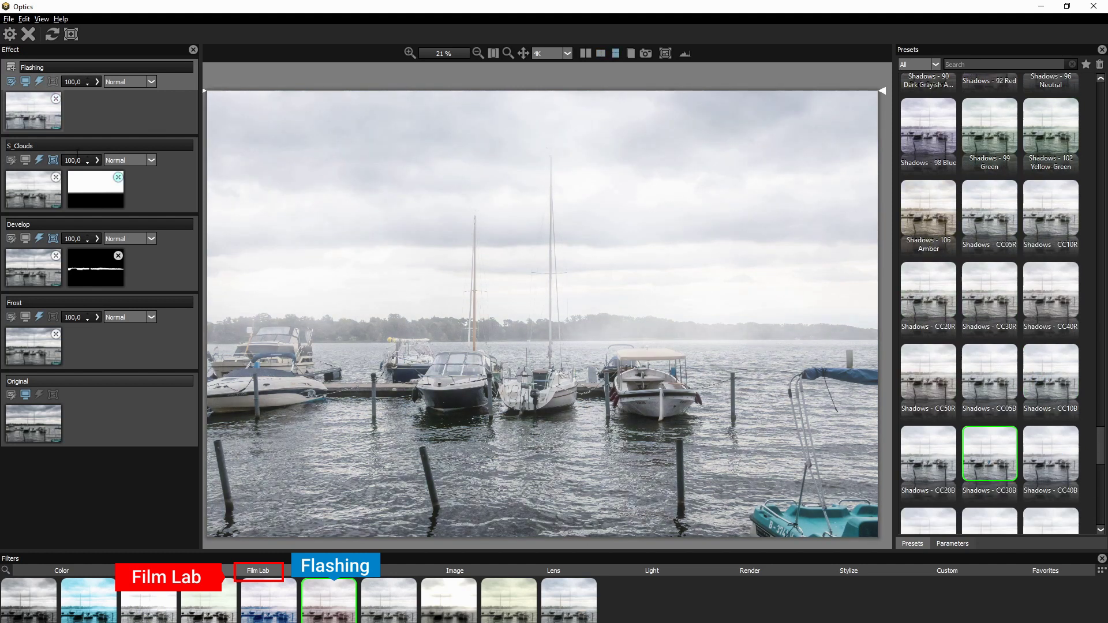
click(39, 81)
click(39, 81)
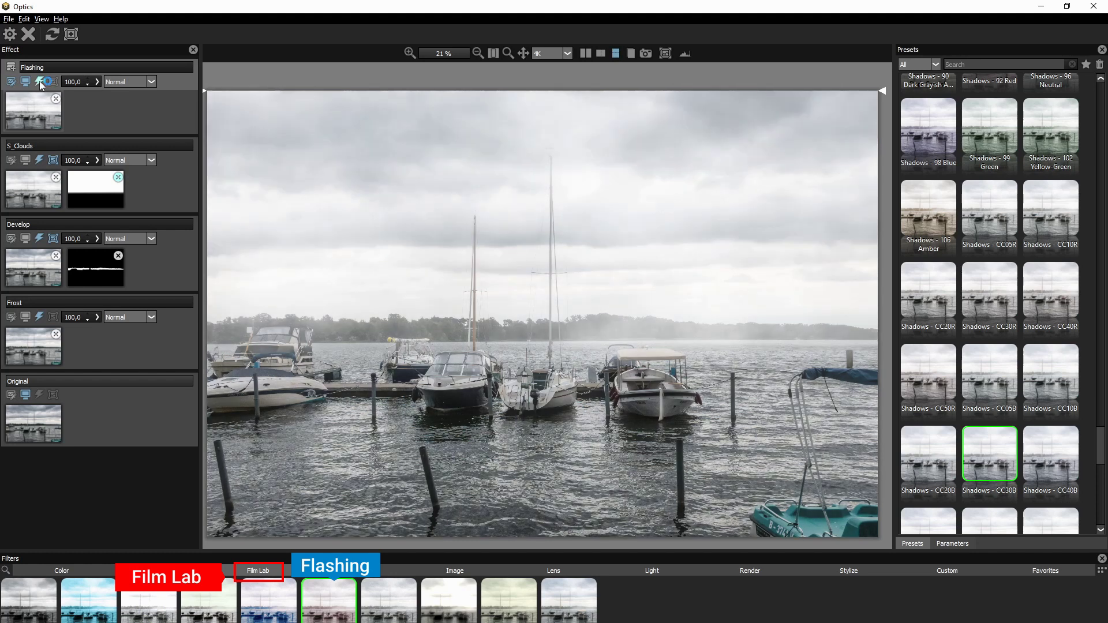
click(39, 81)
drag(1102, 446, 1101, 378)
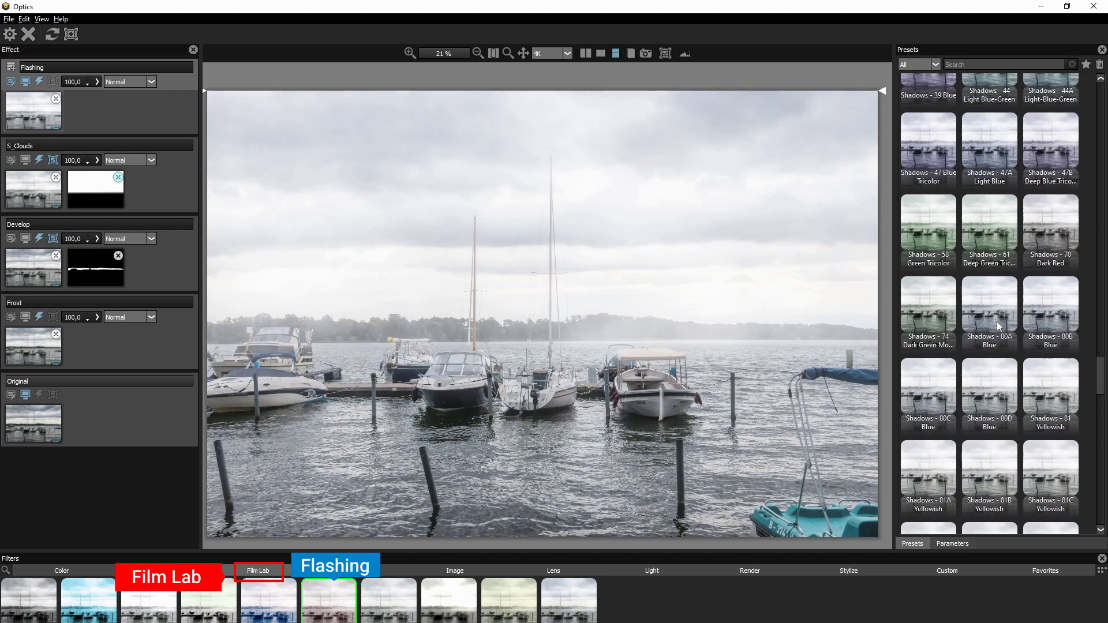
- Settle on the Shadows - 80A Blue preset and add a new empty layer on top
click(39, 82)
click(13, 69)
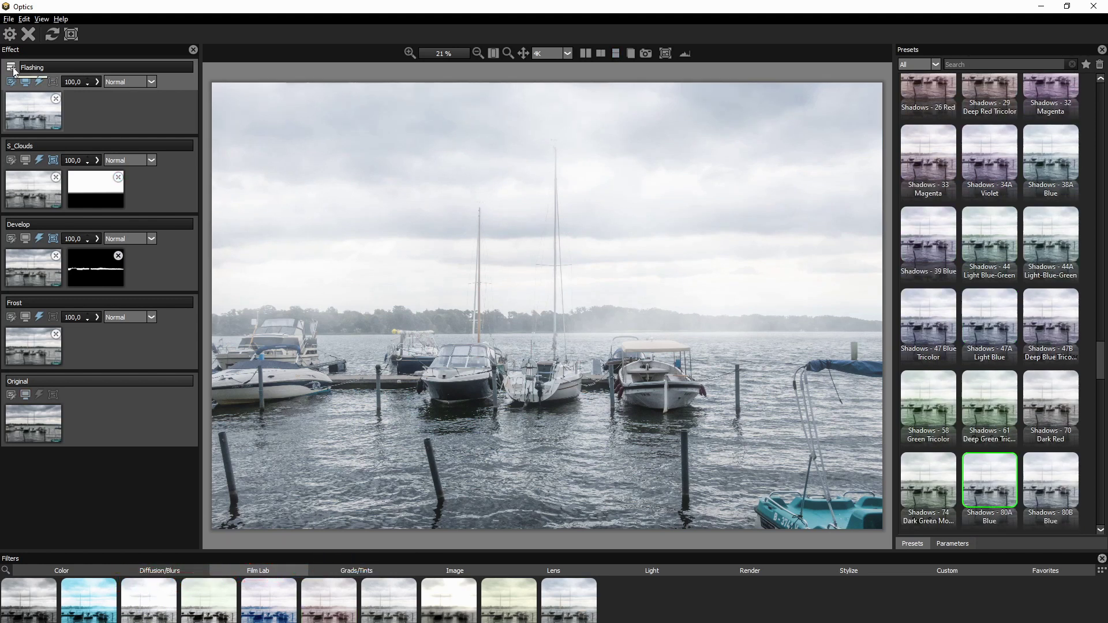
click(13, 69)
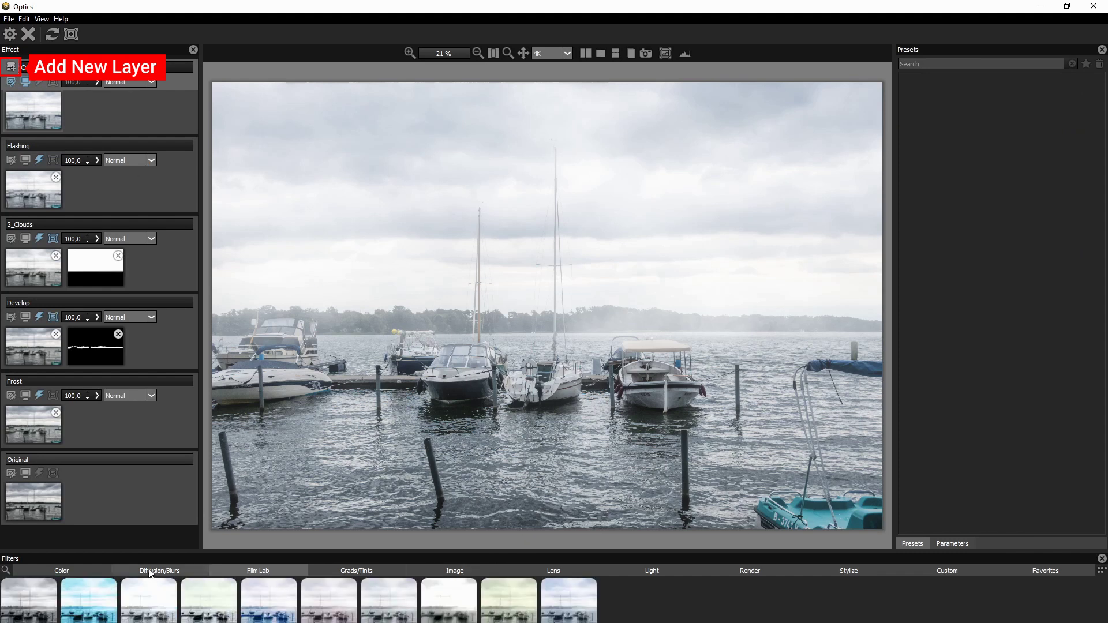
- Add a Curves layer with an S-curve, lowering the shadow point and raising the upper midtone point
click(64, 571)
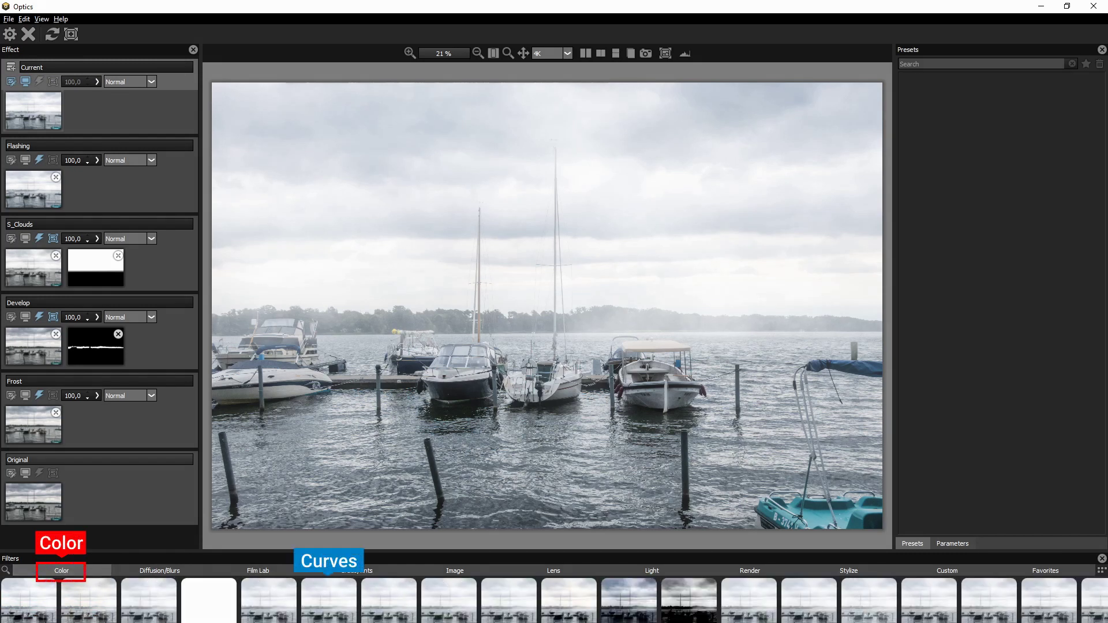
click(329, 601)
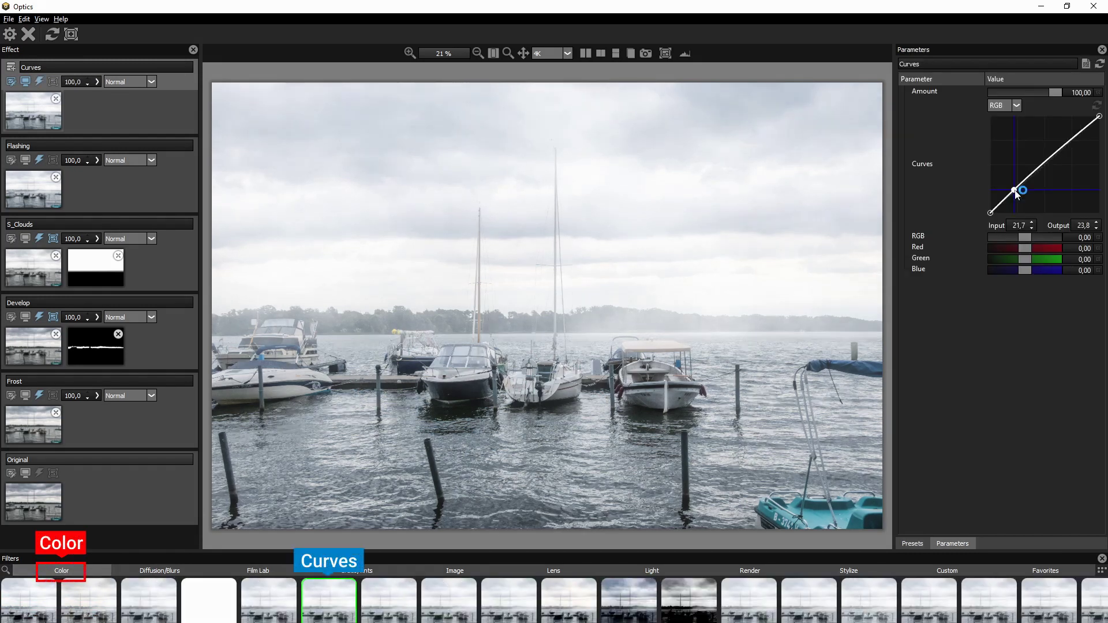
drag(1016, 185, 1017, 198)
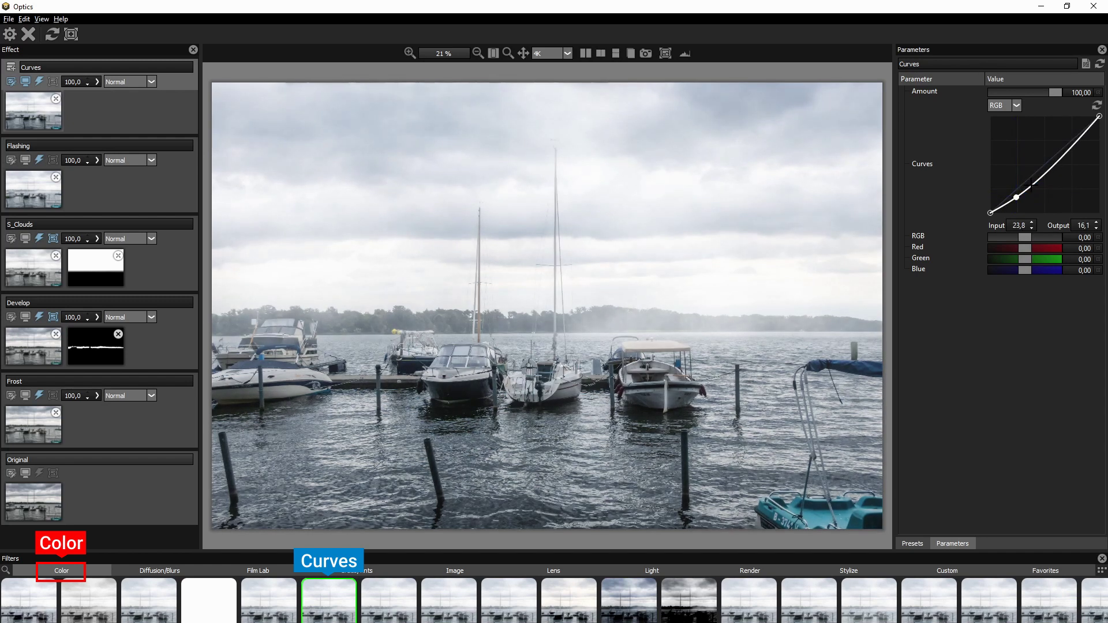
click(1033, 188)
drag(1033, 188, 1032, 181)
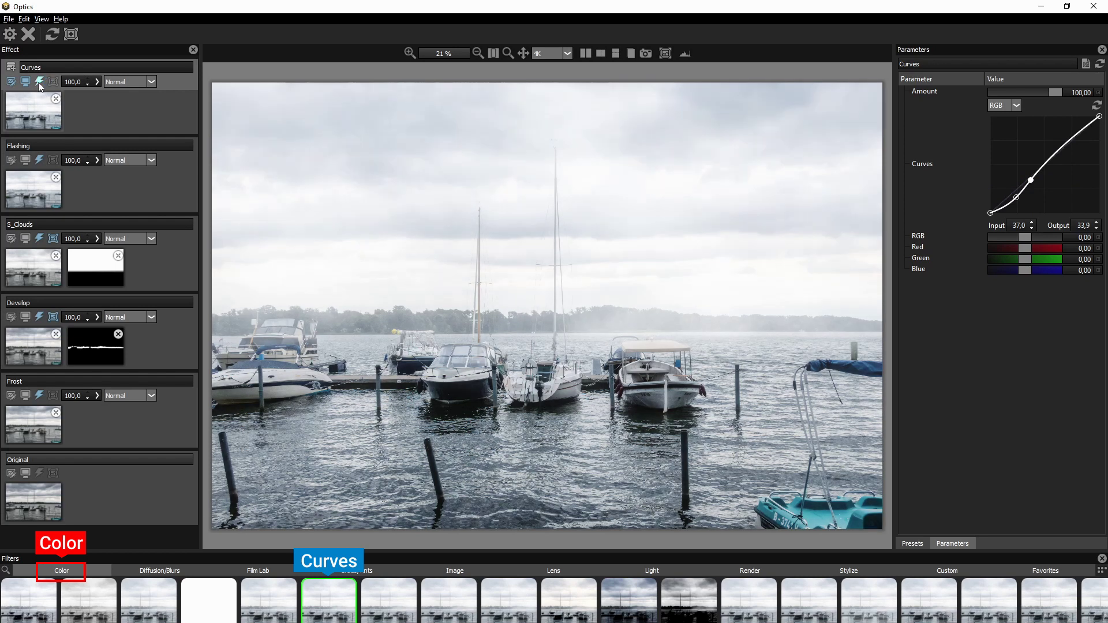
drag(1017, 198, 1011, 201)
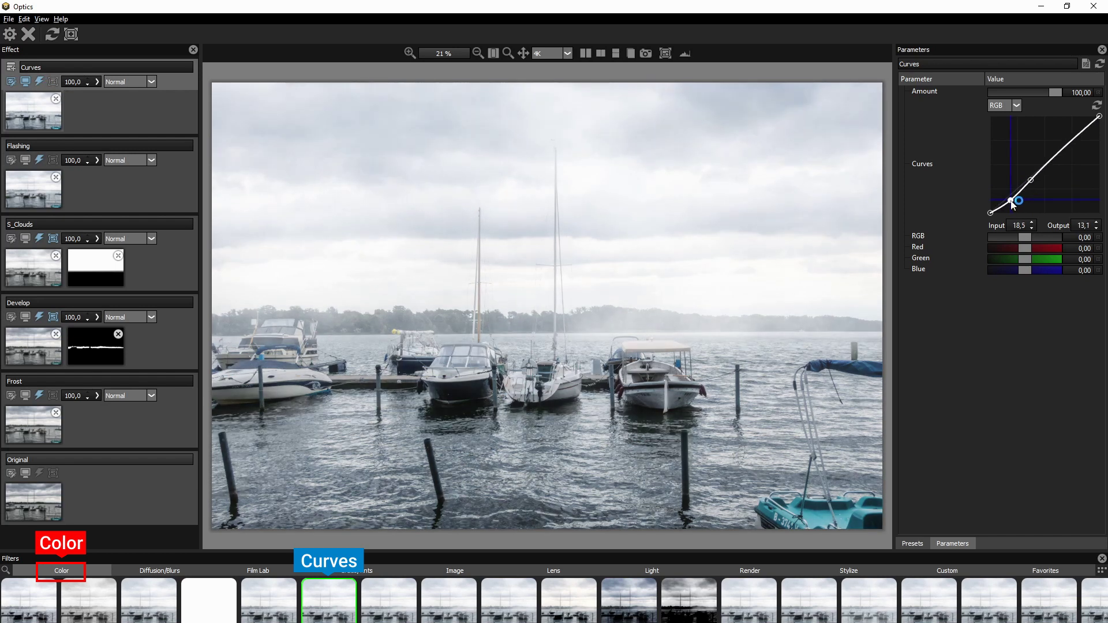
click(39, 82)
- Apply the Optics layers so the harbor photo returns to Photoshop as a smart filter
click(10, 34)
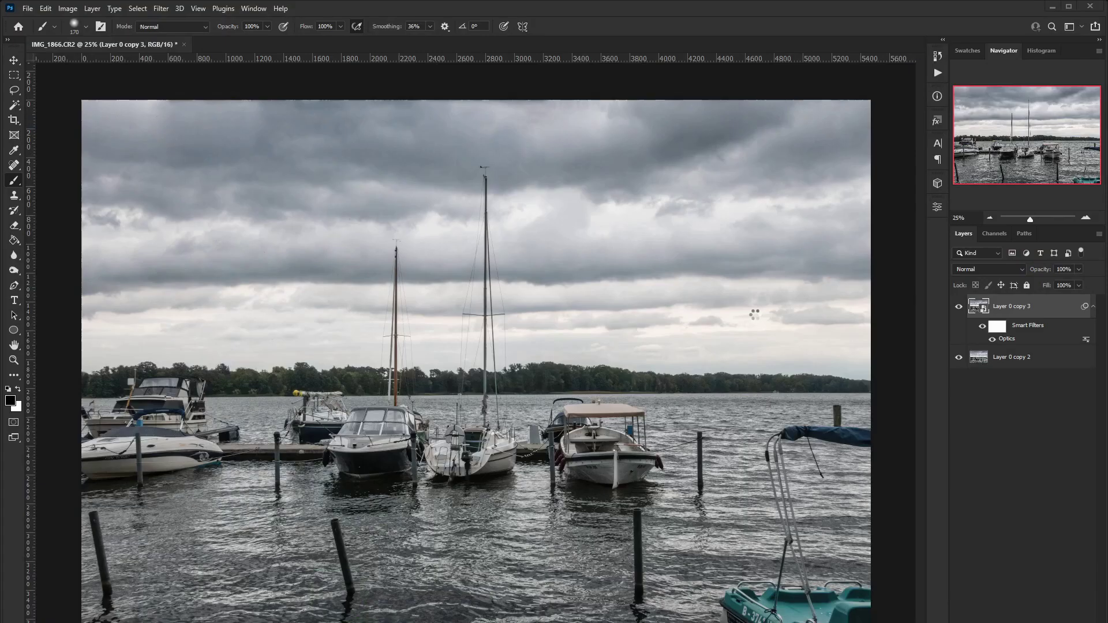